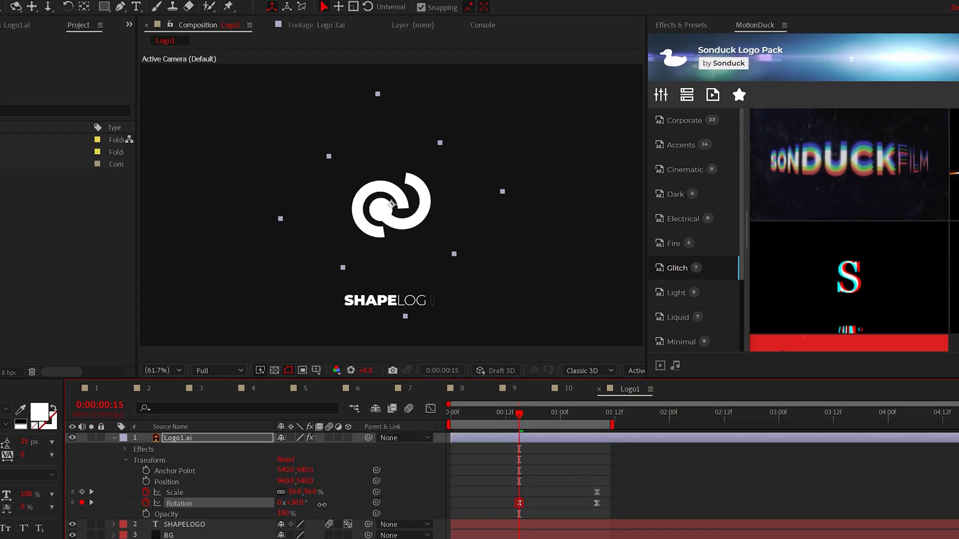
# Set Logo1.ai's Rotation to -83° and its Scale to 0% at the 15-frame keyframes.
pyautogui.moveTo(322, 504); pyautogui.dragTo(317, 502)
pyautogui.moveTo(310, 437); pyautogui.dragTo(314, 438)
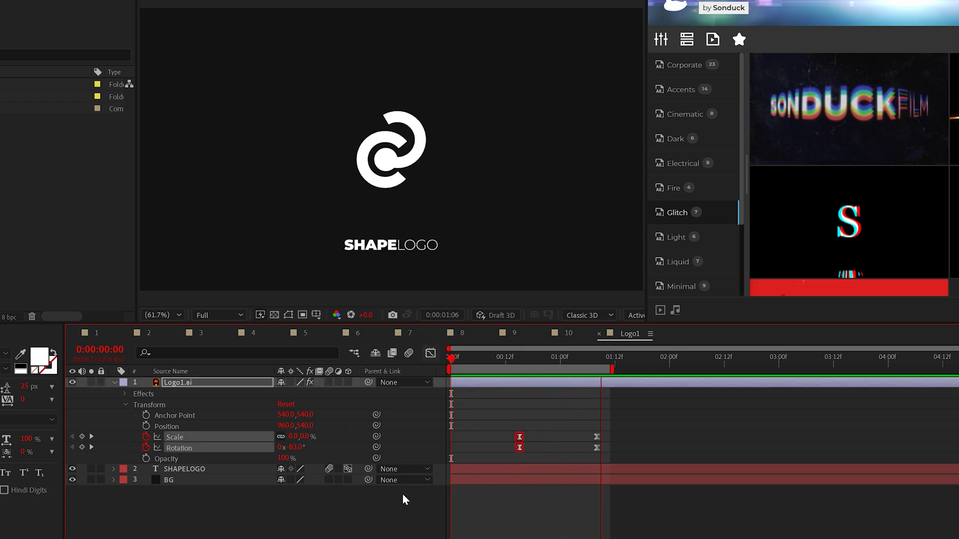
# Draw a rounded rectangle around the logo icon with no fill and a white 10 px stroke.
pyautogui.click(70, 32)
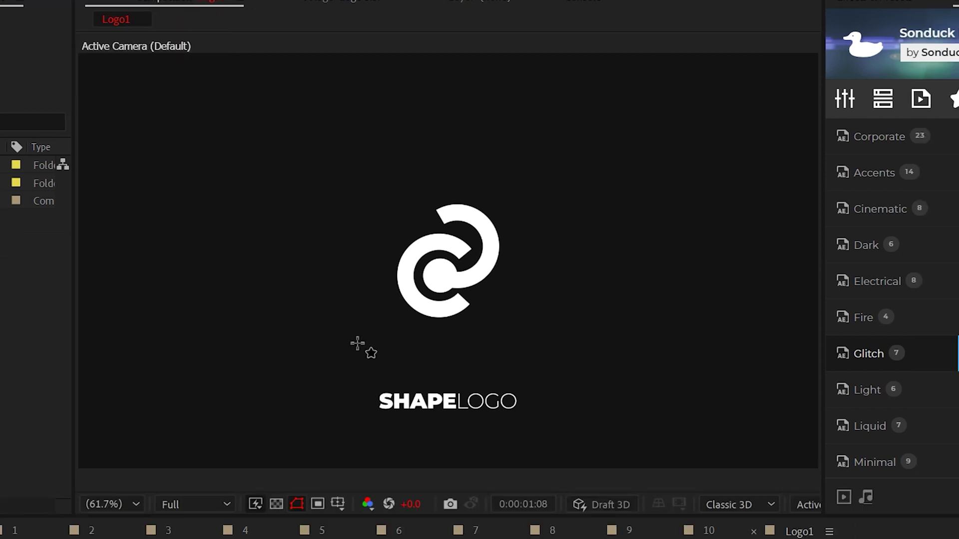
pyautogui.moveTo(396, 407); pyautogui.dragTo(596, 217)
pyautogui.moveTo(552, 157); pyautogui.dragTo(549, 166)
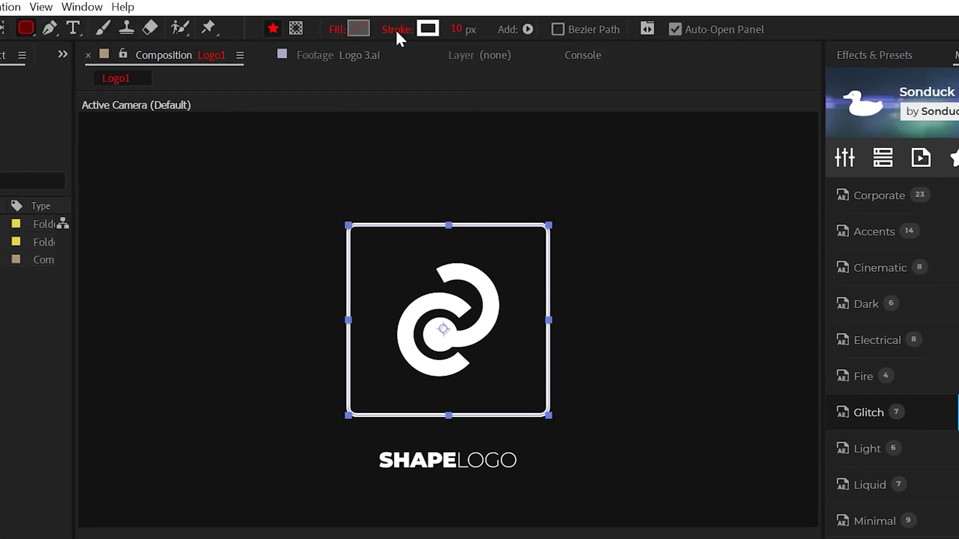
pyautogui.click(395, 29)
pyautogui.click(322, 205)
pyautogui.click(335, 32)
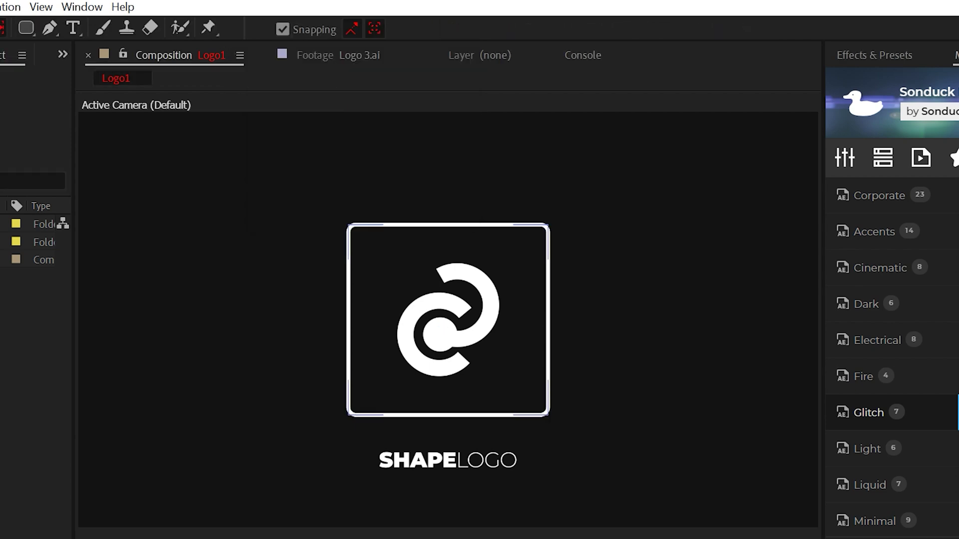
# Add Trim Paths to the rounded rectangle and animate End from 0% at the start to 100% at 1:00.
pyautogui.click(391, 222)
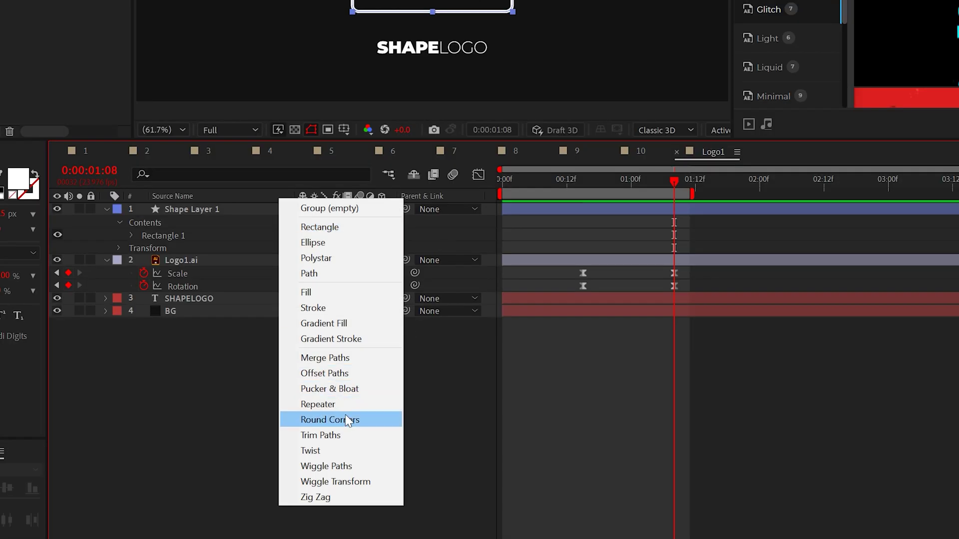
pyautogui.click(340, 432)
pyautogui.click(132, 248)
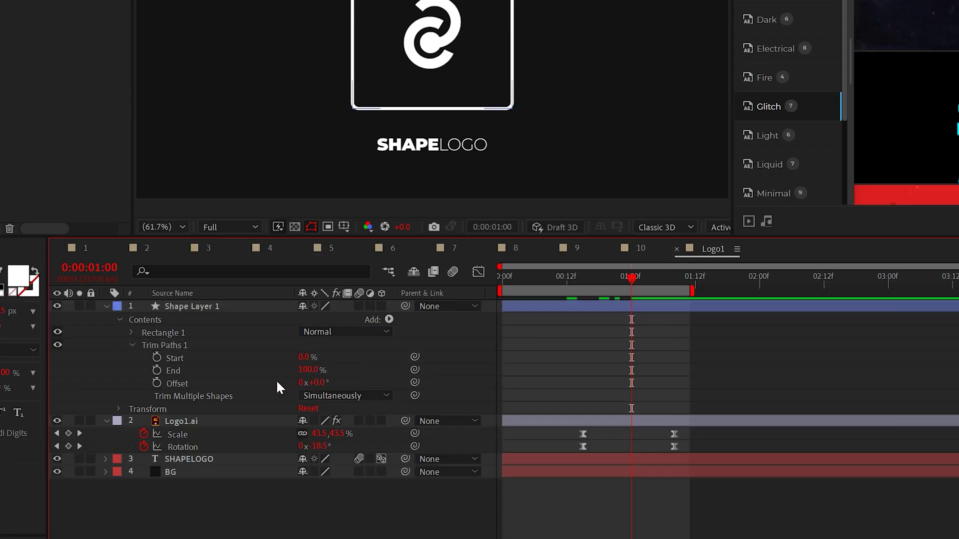
pyautogui.click(155, 370)
pyautogui.click(500, 278)
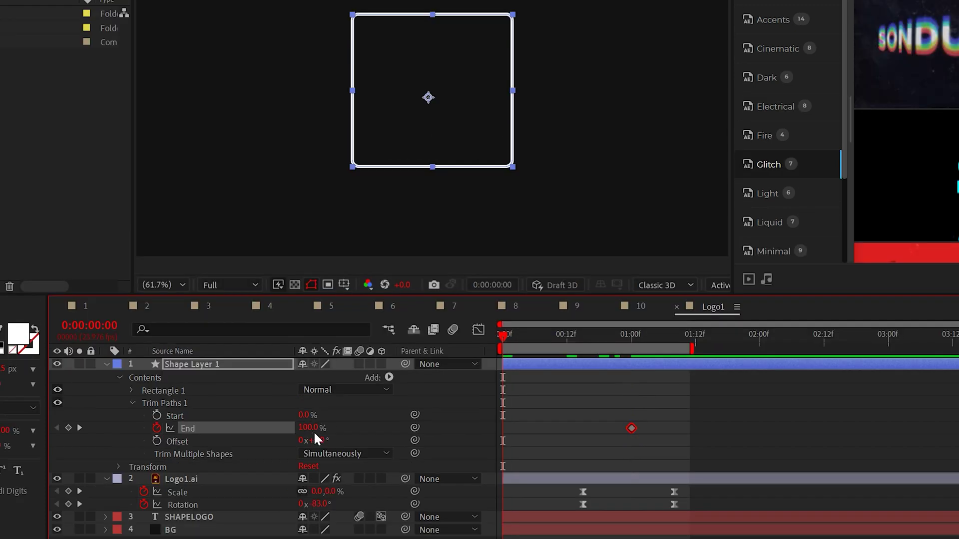
pyautogui.moveTo(314, 371); pyautogui.dragTo(109, 370)
# Keyframe the Trim Paths Offset between the start and 1:00, and preview the outline animation.
pyautogui.click(157, 441)
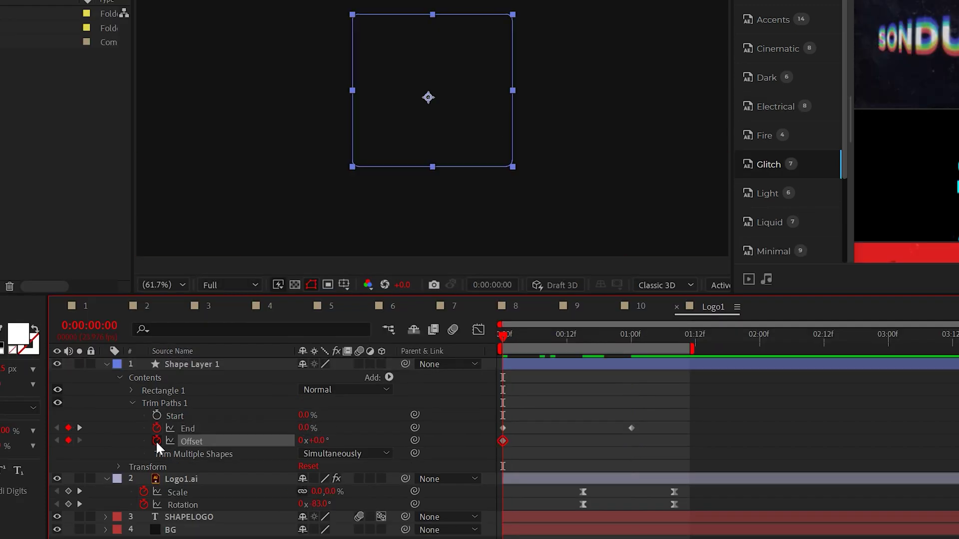
pyautogui.click(631, 338)
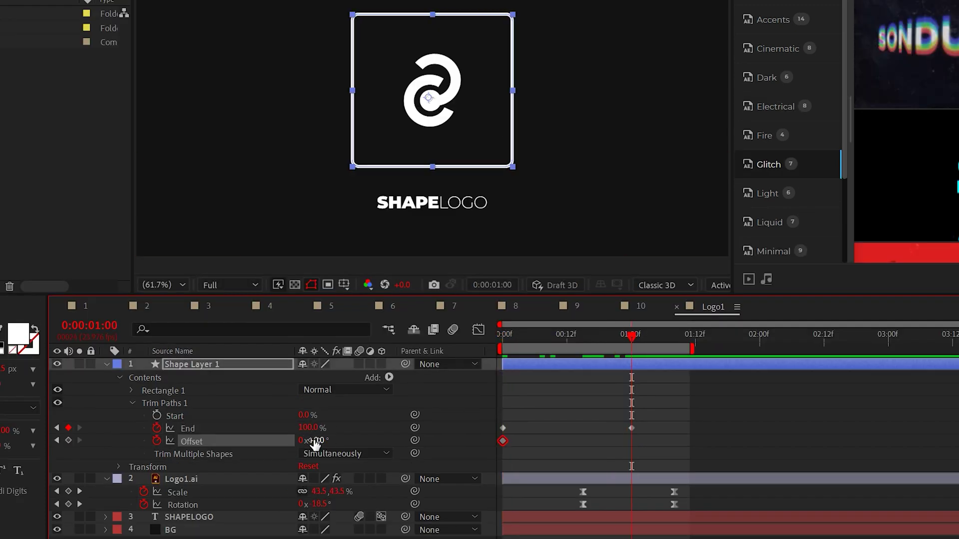
pyautogui.click(513, 332)
pyautogui.press('space')
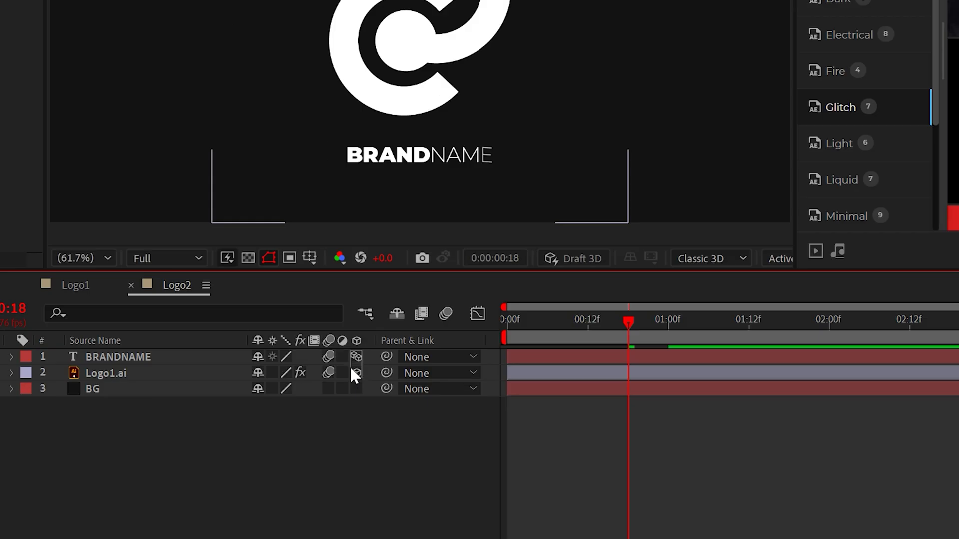
# In Logo2, animate the 3D Logo1.ai layer's Y Rotation from the start to 0° at 1:00 and preview the spin.
pyautogui.click(11, 374)
pyautogui.click(28, 403)
pyautogui.click(678, 302)
pyautogui.press('r')
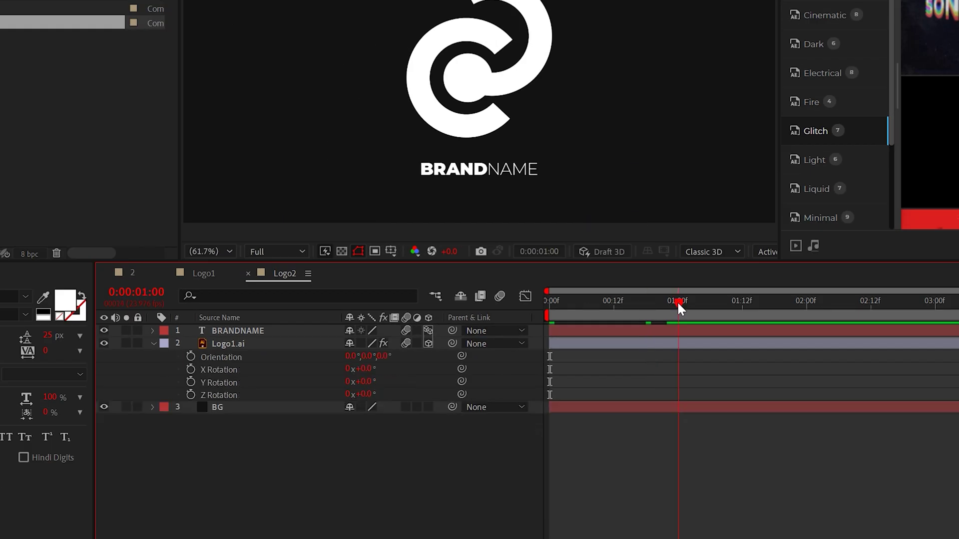
pyautogui.click(190, 382)
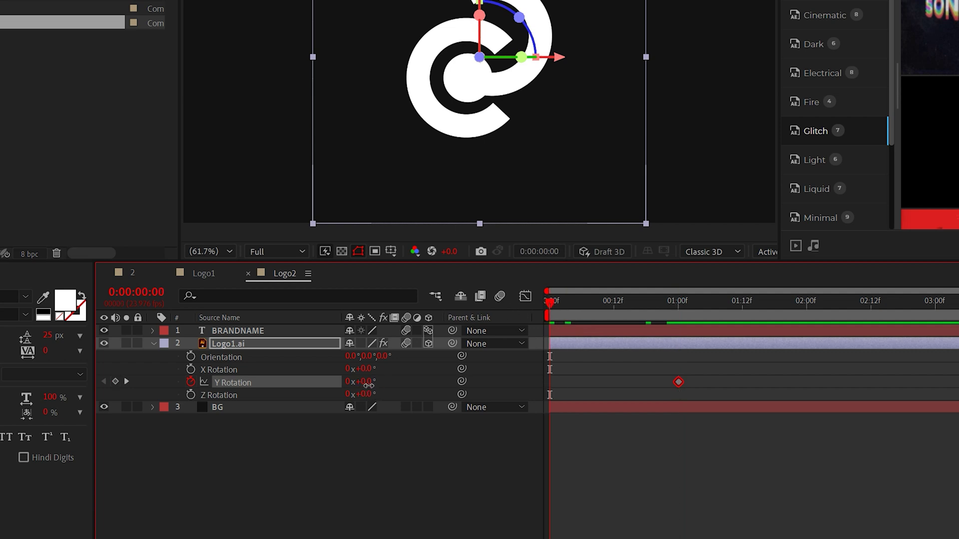
pyautogui.click(380, 485)
pyautogui.press('space')
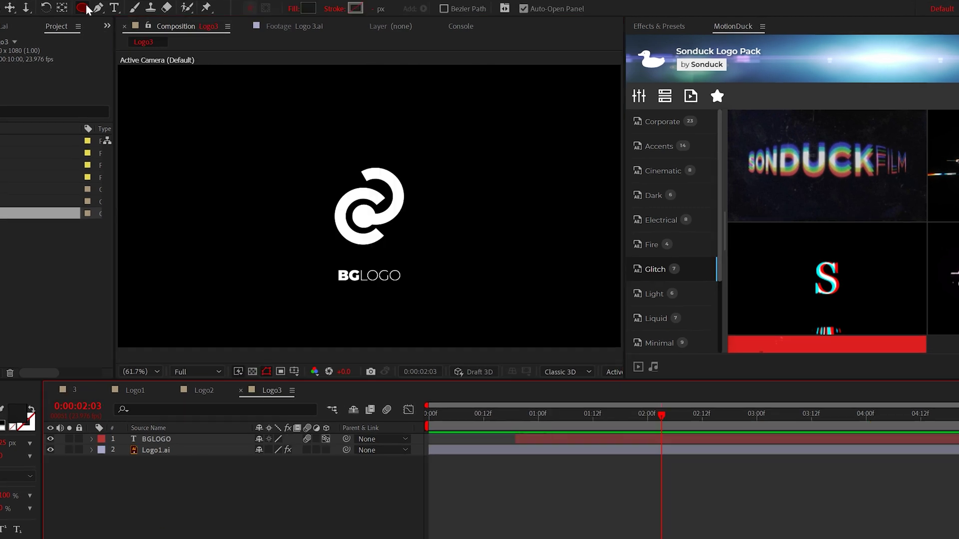
# In Logo3, draw a large dark ellipse outward from the logo's centre, extending beyond the frame.
pyautogui.moveTo(89, 7); pyautogui.dragTo(125, 36)
pyautogui.scroll(-1, 361, 232)
pyautogui.moveTo(366, 214); pyautogui.dragTo(607, 347)
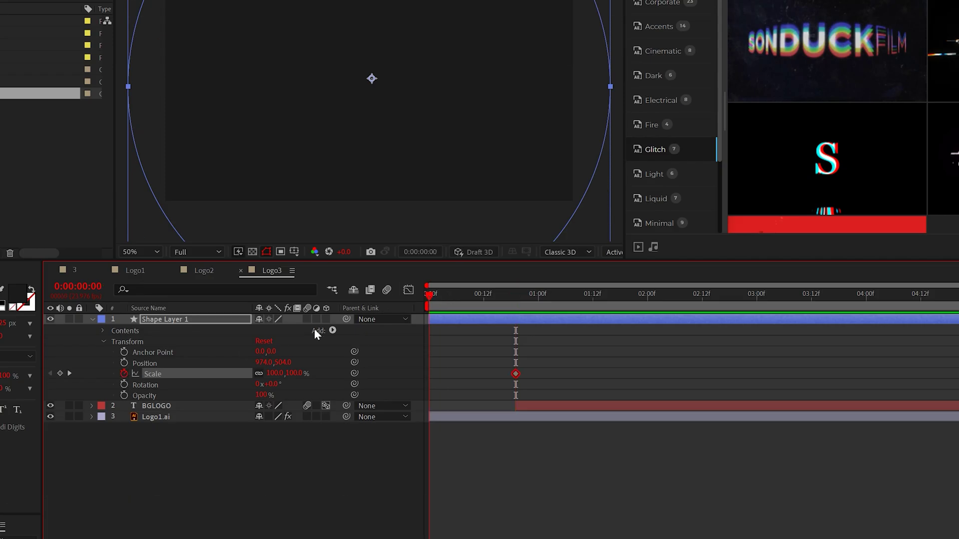
# Set the circle's Scale to 0% at the start and add further Scale keyframes at 1:09 and shortly before 2:00.
pyautogui.press('Return')
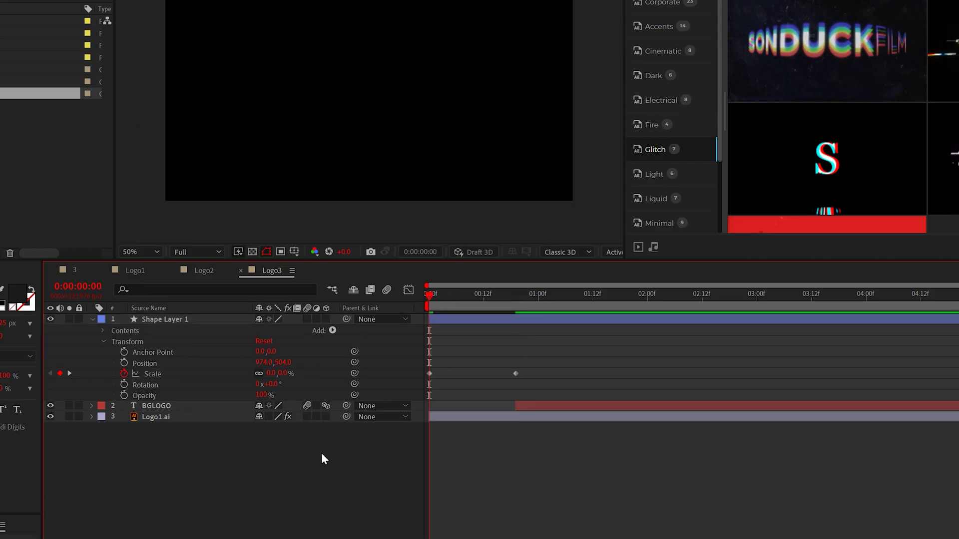
pyautogui.click(530, 295)
pyautogui.click(572, 298)
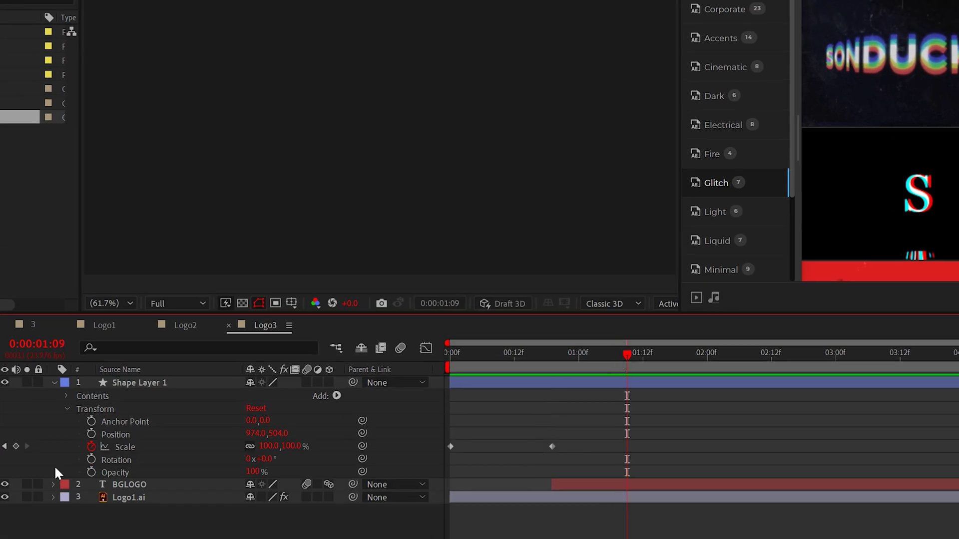
pyautogui.moveTo(629, 351); pyautogui.dragTo(670, 354)
pyautogui.moveTo(267, 445); pyautogui.dragTo(258, 445)
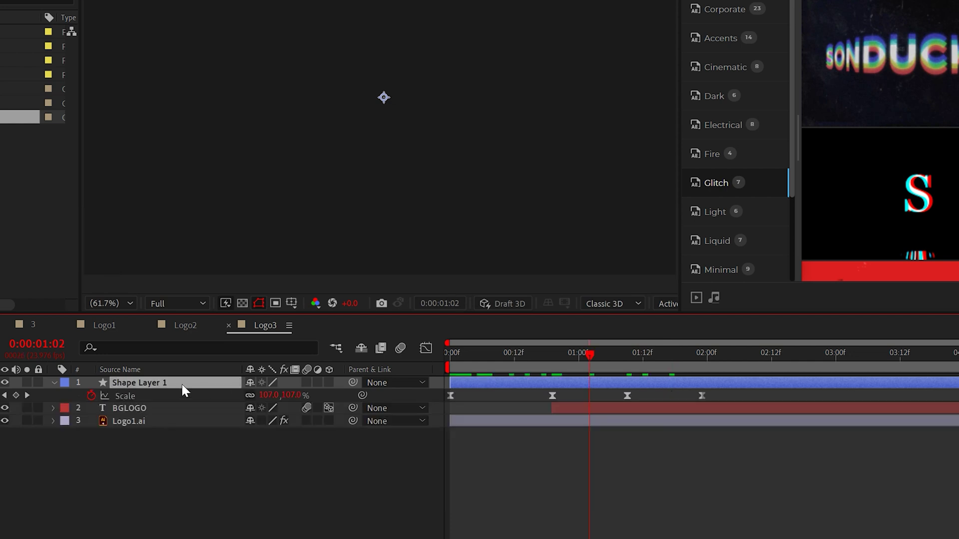
# Duplicate the circle layer and reduce the copy's Scale keyframes to 76% at 1:09.
pyautogui.hotkey('ctrl', 'd')
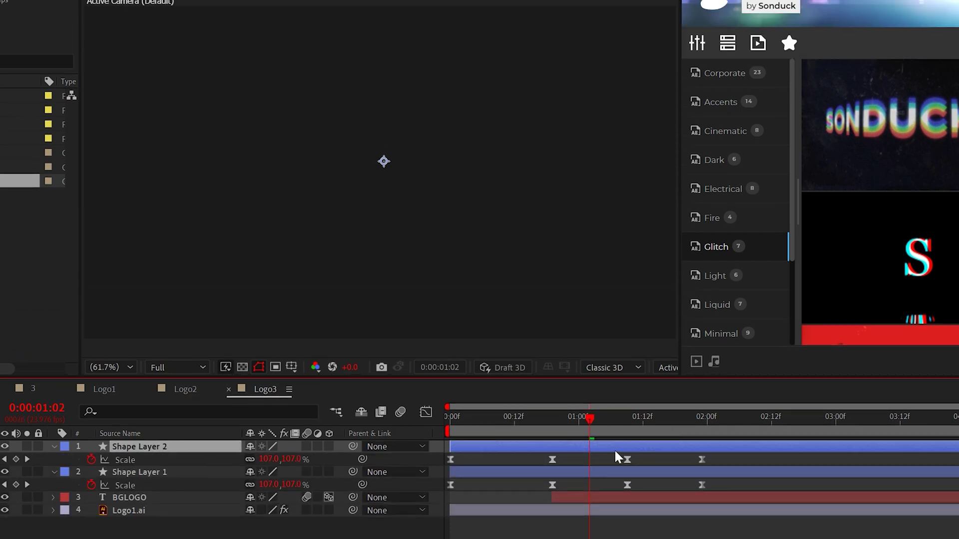
pyautogui.moveTo(712, 455); pyautogui.dragTo(431, 473)
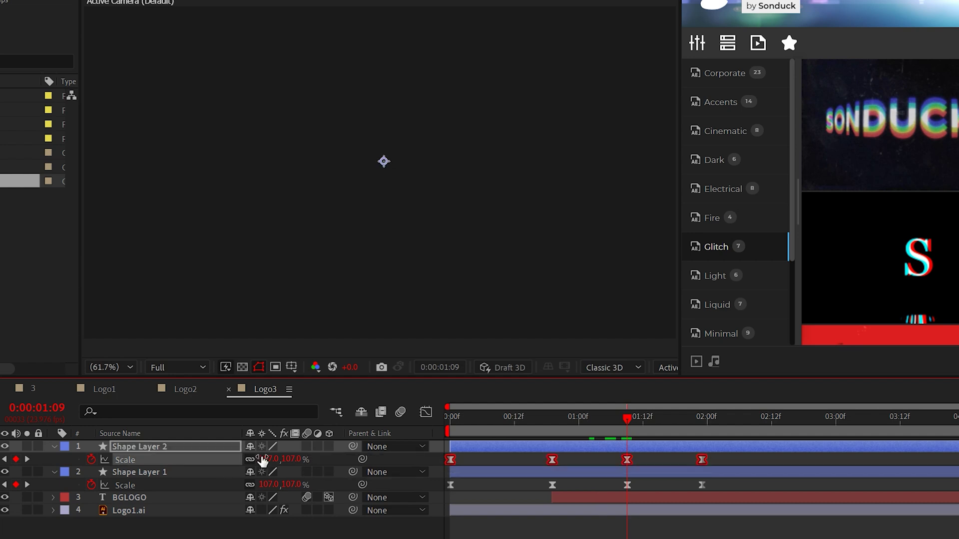
pyautogui.moveTo(251, 458); pyautogui.dragTo(239, 457)
# Add a Drop Shadow to Shape Layer 2 with 100% opacity, distance 0 and softness 100.
pyautogui.click(175, 446)
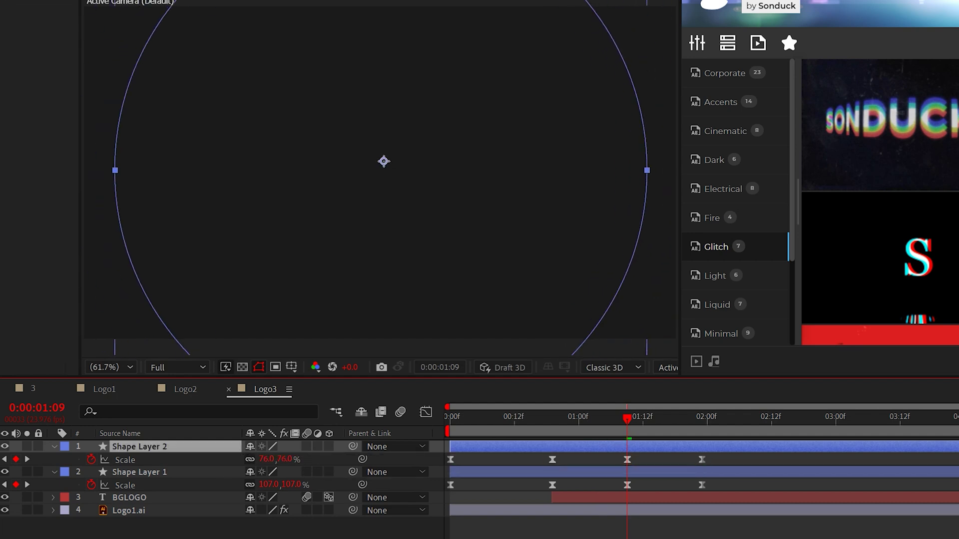
pyautogui.click(23, 5)
pyautogui.moveTo(125, 323)
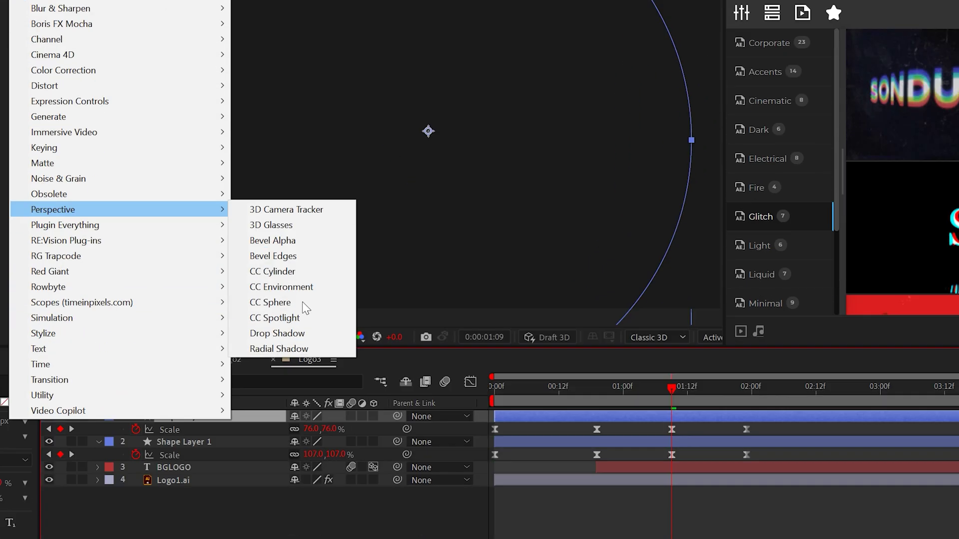
pyautogui.click(280, 335)
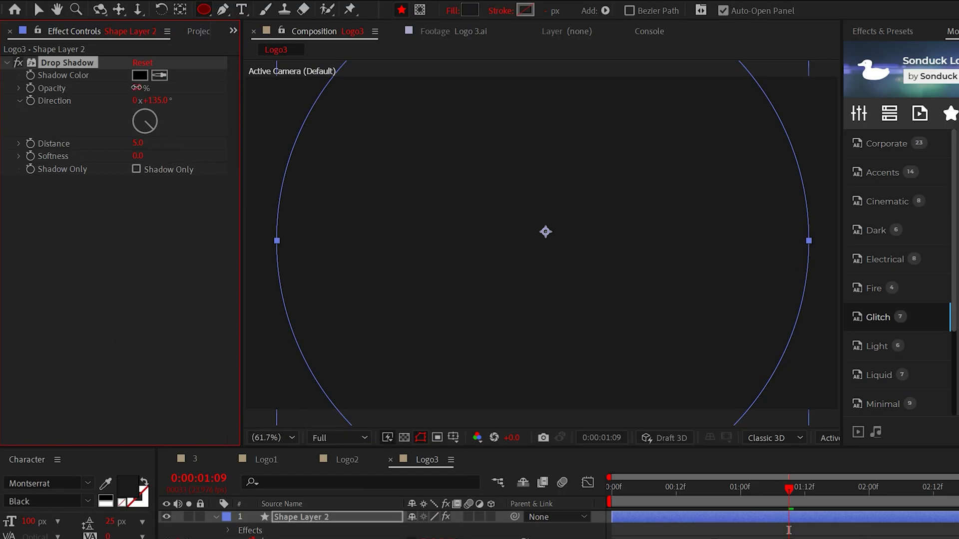
pyautogui.press('v')
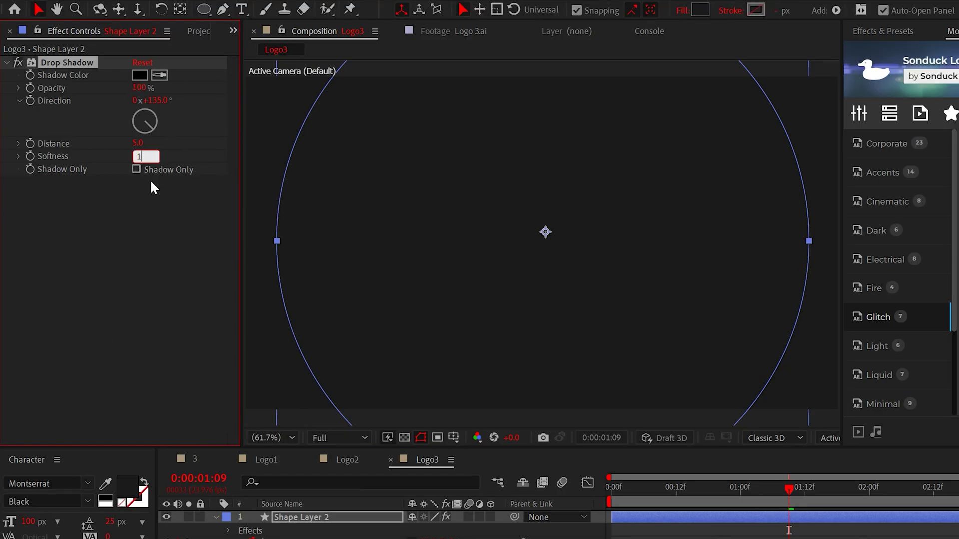
pyautogui.click(146, 220)
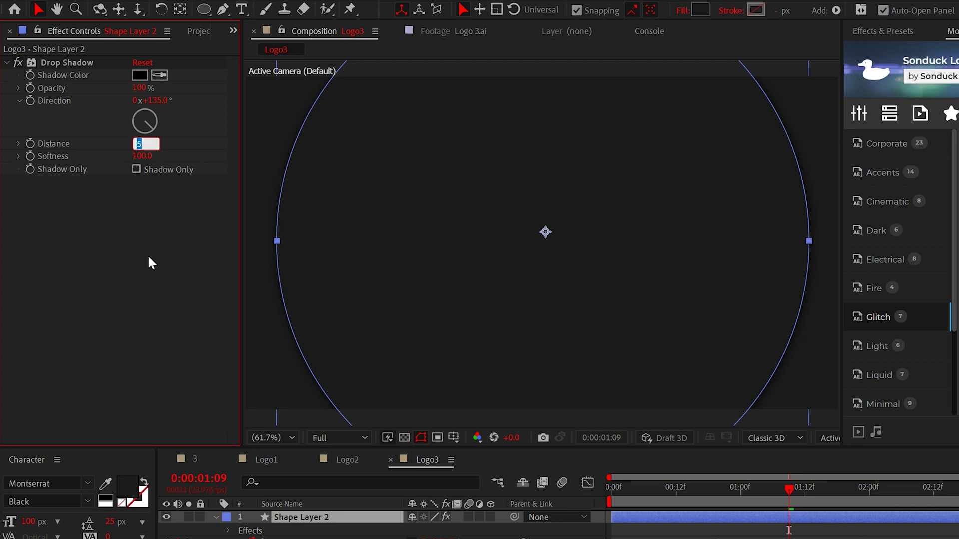
pyautogui.click(661, 521)
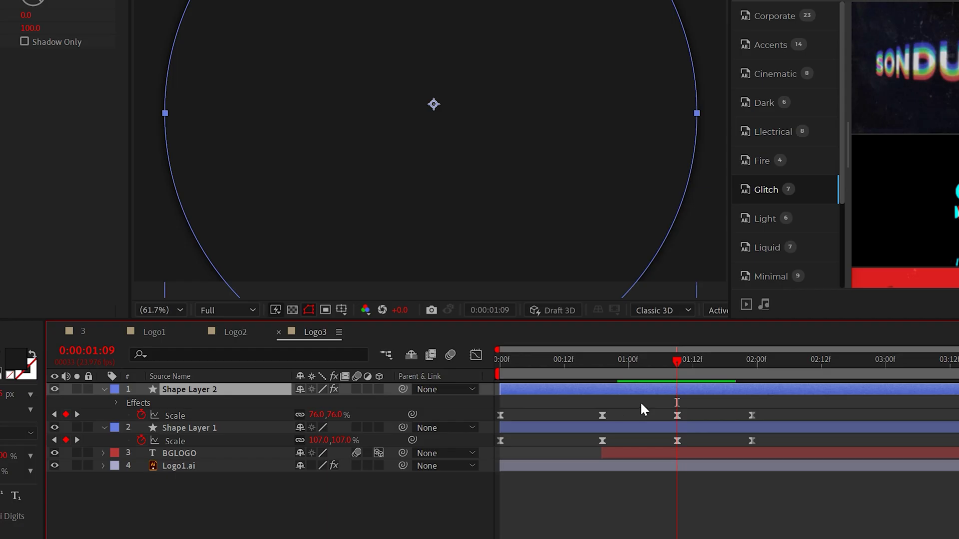
# Duplicate Shape Layer 2 with its shadow and reduce the copy's Scale keyframes to 50%.
pyautogui.hotkey('ctrl', 'd')
pyautogui.moveTo(915, 528); pyautogui.dragTo(541, 532)
pyautogui.moveTo(316, 402); pyautogui.dragTo(302, 401)
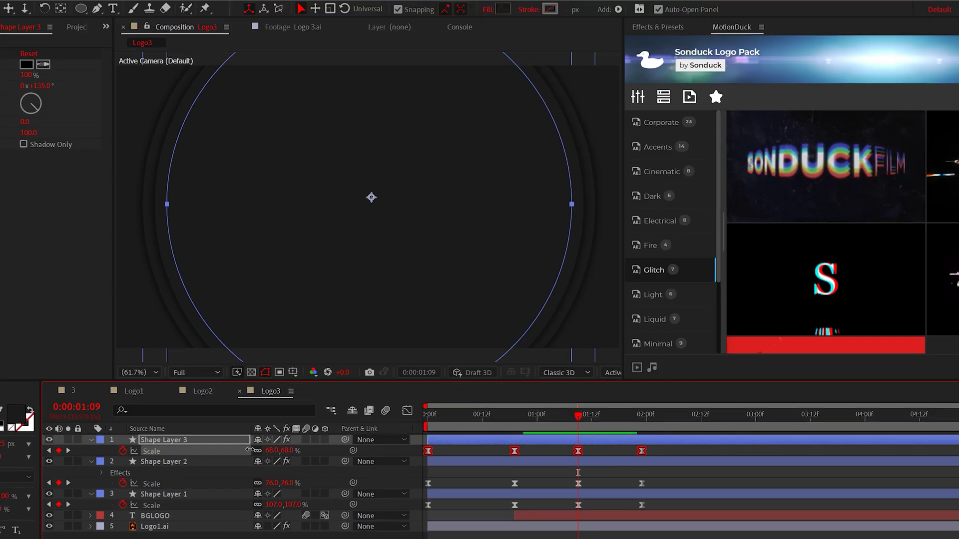
# Stagger the duplicated circle layers in time so the smaller circles start after the larger ones.
pyautogui.moveTo(464, 444); pyautogui.dragTo(490, 444)
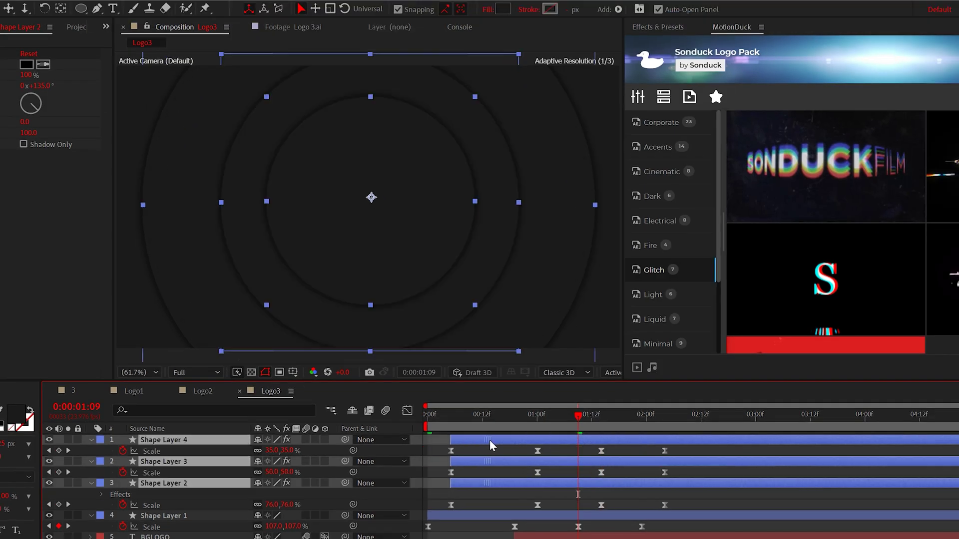
pyautogui.keyDown('ctrl'); pyautogui.click(473, 483); pyautogui.keyUp('ctrl')
pyautogui.click(497, 443)
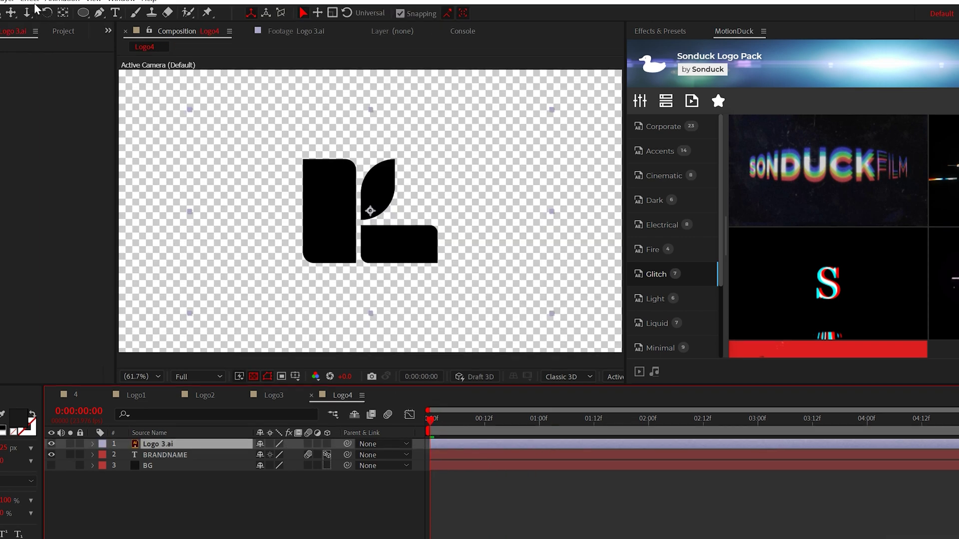
# Apply a Fill effect to Logo 3.ai with white (FFFFFF) and turn off the transparency grid.
pyautogui.click(29, 0)
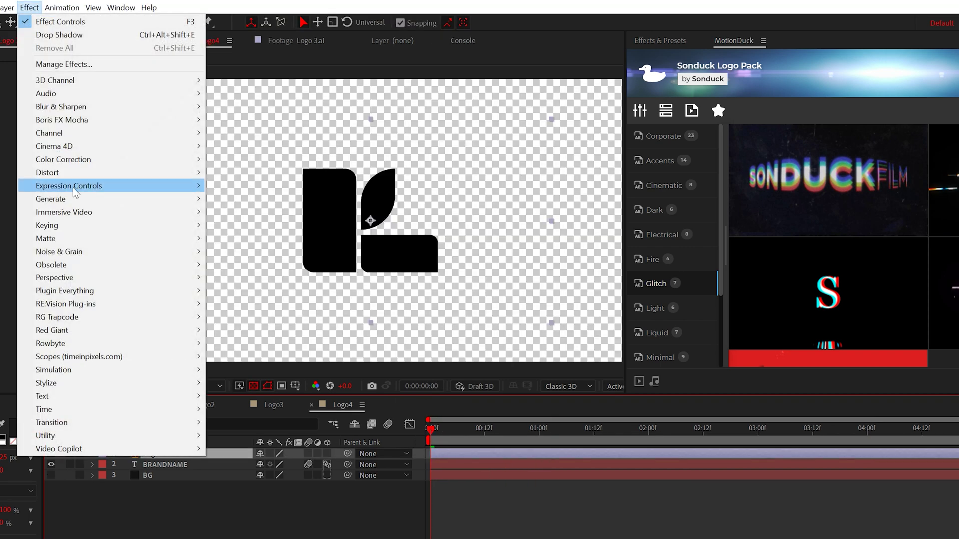
pyautogui.moveTo(84, 189)
pyautogui.click(240, 396)
pyautogui.click(29, 99)
pyautogui.click(90, 120)
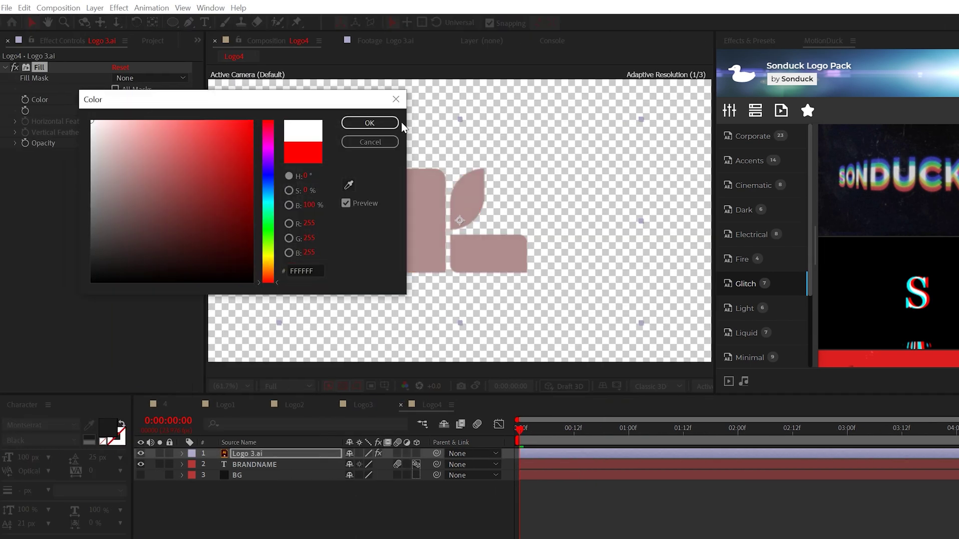
pyautogui.click(298, 124)
pyautogui.click(343, 386)
# Pre-compose Logo 3.ai as "Logo", moving all attributes into the new composition.
pyautogui.click(229, 454)
pyautogui.click(95, 7)
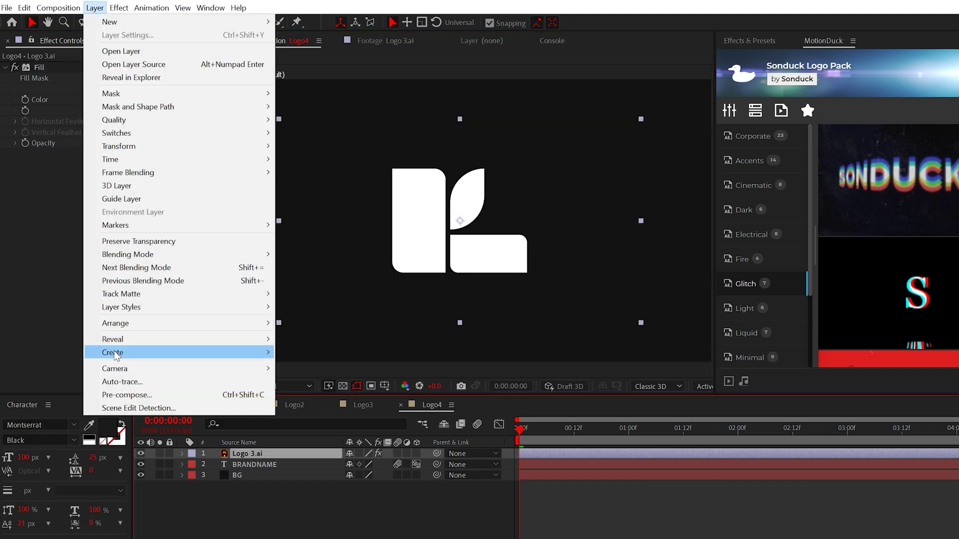
pyautogui.click(128, 395)
pyautogui.write('Logo')
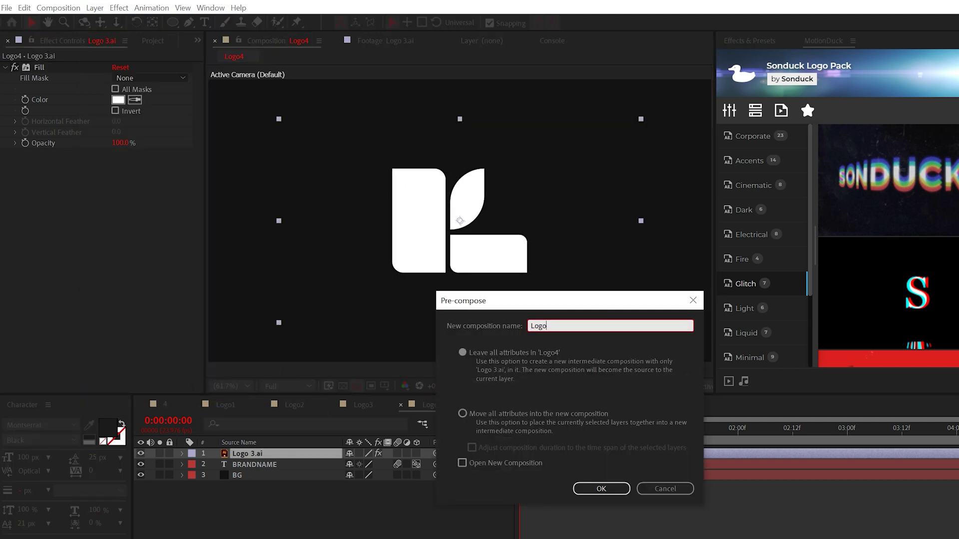
pyautogui.press('Return')
# Apply the Vegas effect to the Logo pre-comp and set its Blend Mode to Transparent.
pyautogui.click(119, 7)
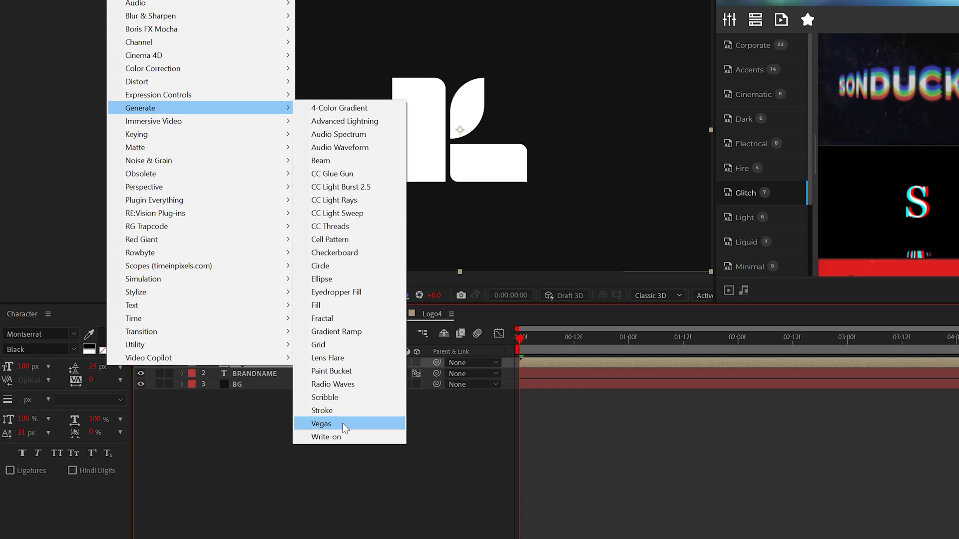
pyautogui.click(343, 517)
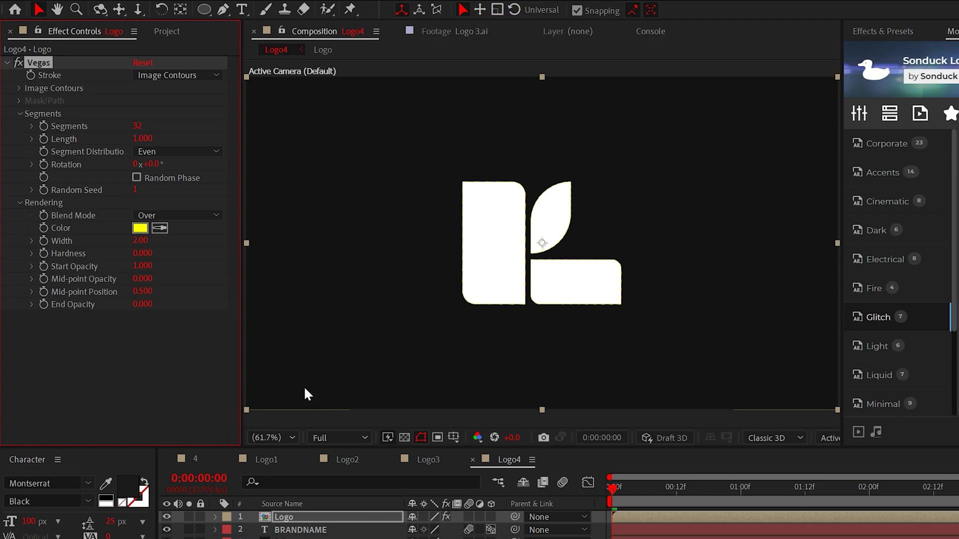
pyautogui.click(150, 216)
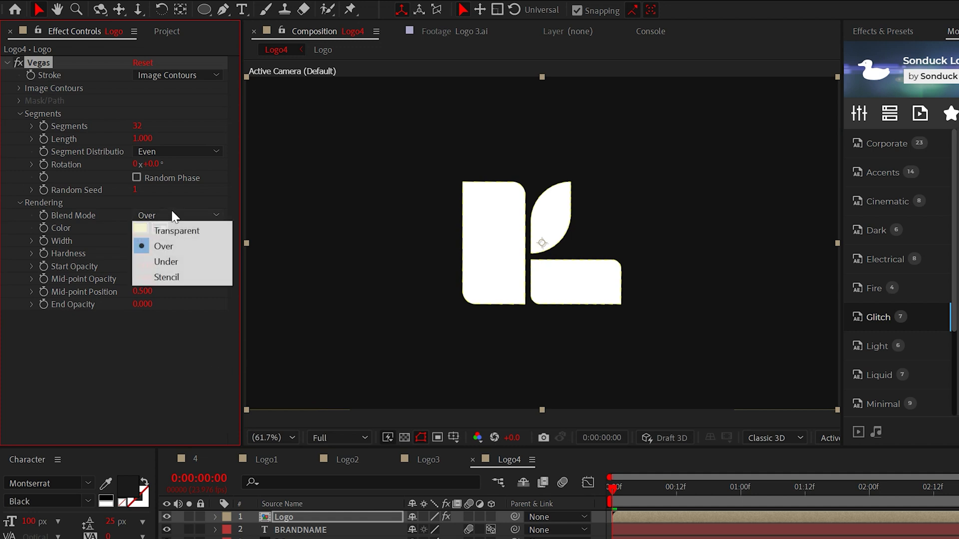
pyautogui.click(188, 234)
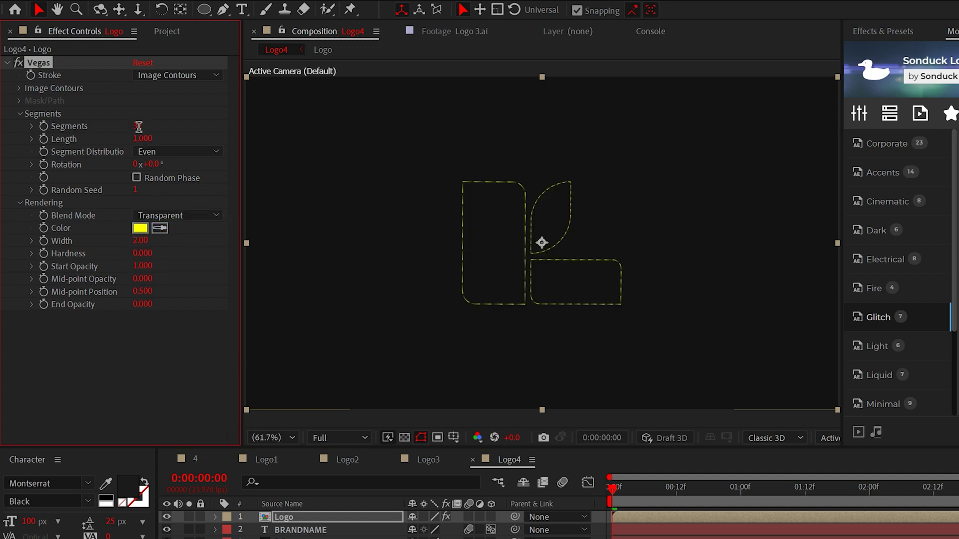
# Set Vegas Segments to 1 and its Hardness, Mid-point Opacity and End Opacity to 1.000.
pyautogui.write('1')
pyautogui.press('Return')
pyautogui.moveTo(148, 256); pyautogui.dragTo(181, 250)
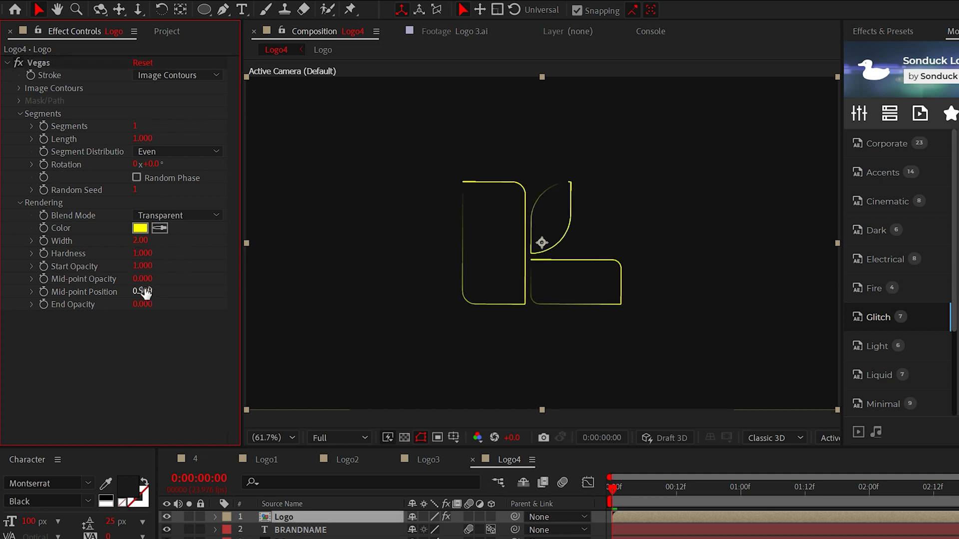
pyautogui.click(143, 305)
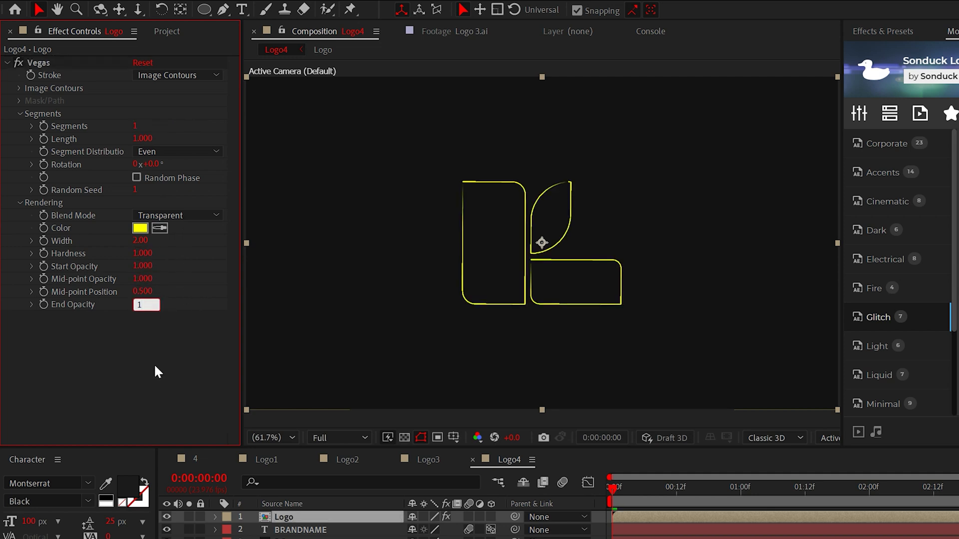
pyautogui.write('1')
pyautogui.press('Return')
# Set the Vegas outline color to white (FFFFFF) and its Width to 7.
pyautogui.click(139, 228)
pyautogui.write('ffffff')
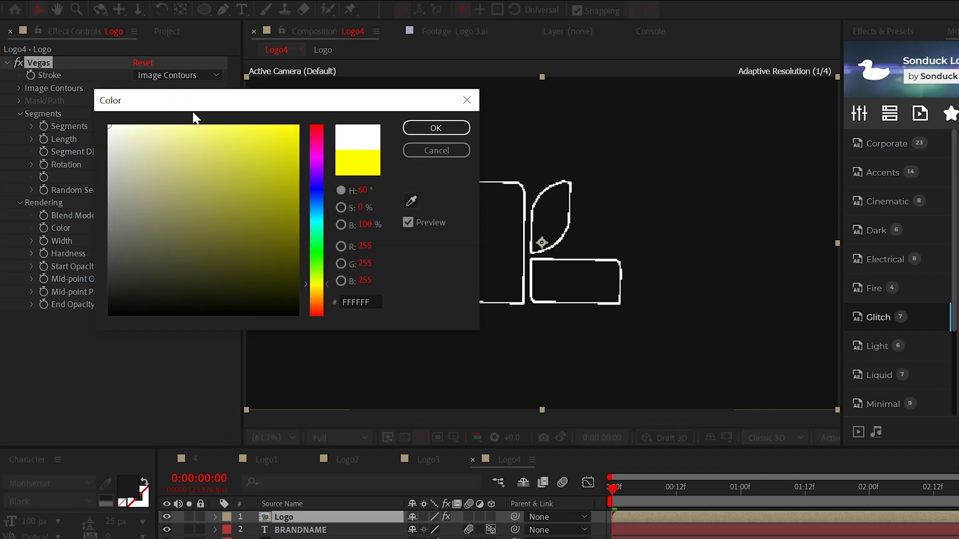
pyautogui.press('Return')
pyautogui.write('7')
pyautogui.press('Return')
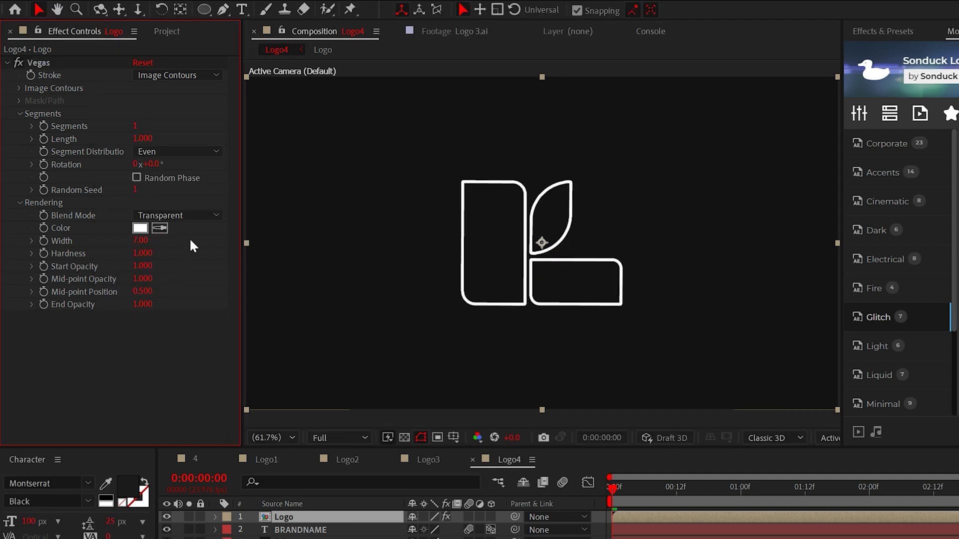
# Keyframe the Vegas Length from 0 at the start to 0.950 at 0:00:01:00.
pyautogui.write('0')
pyautogui.press('Return')
pyautogui.click(43, 139)
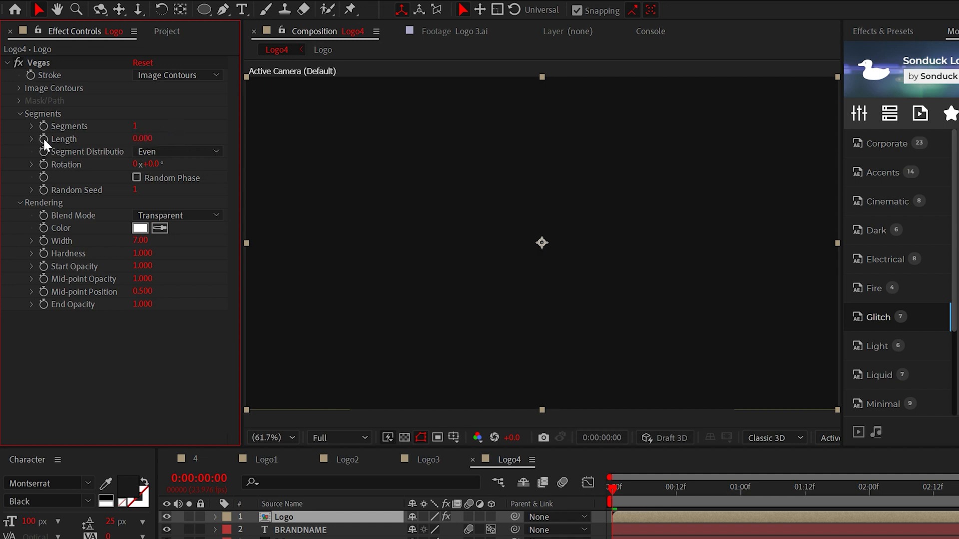
pyautogui.click(741, 491)
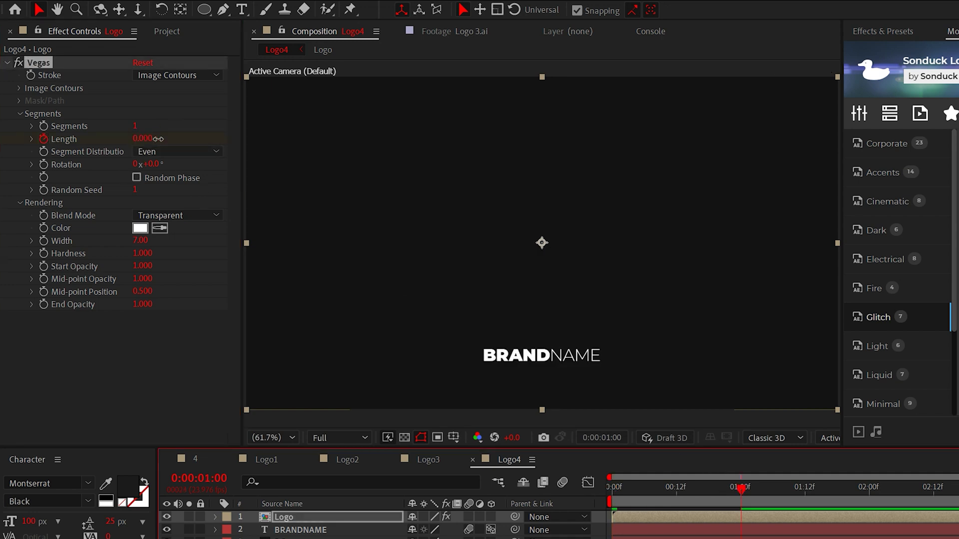
pyautogui.moveTo(157, 139); pyautogui.dragTo(320, 133)
pyautogui.click(350, 537)
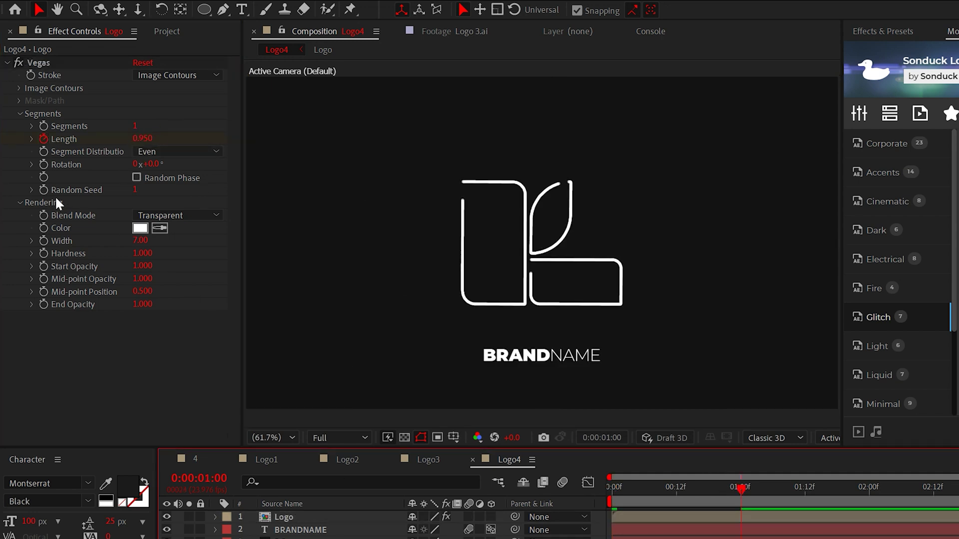
# Add the expression time*20 to the Vegas Rotation and preview the outline animation.
pyautogui.keyDown('alt'); pyautogui.click(44, 163); pyautogui.keyUp('alt')
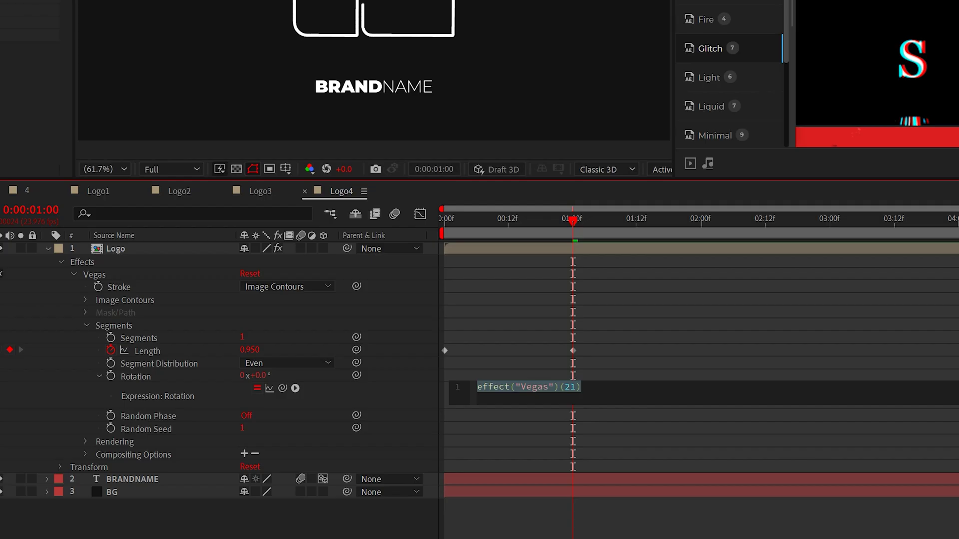
pyautogui.write('time*20')
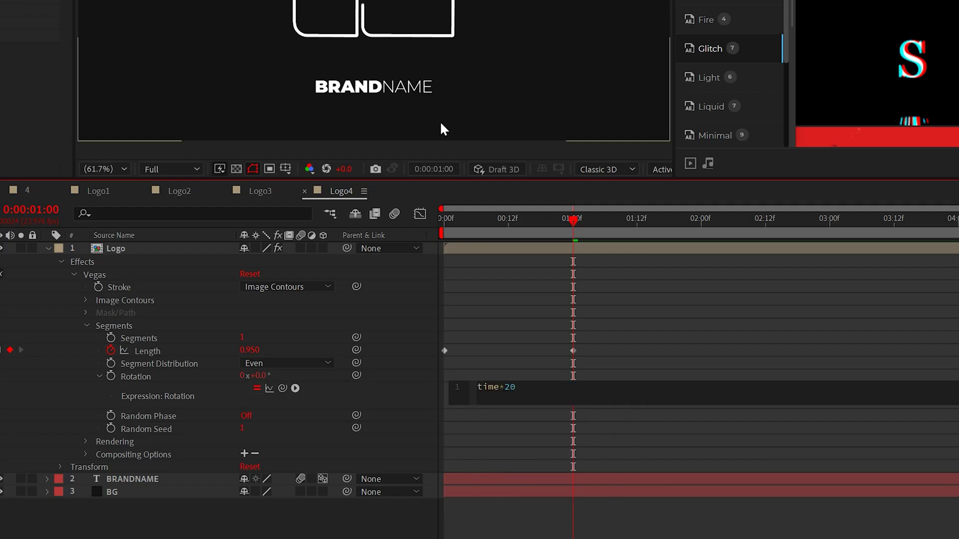
pyautogui.click(656, 335)
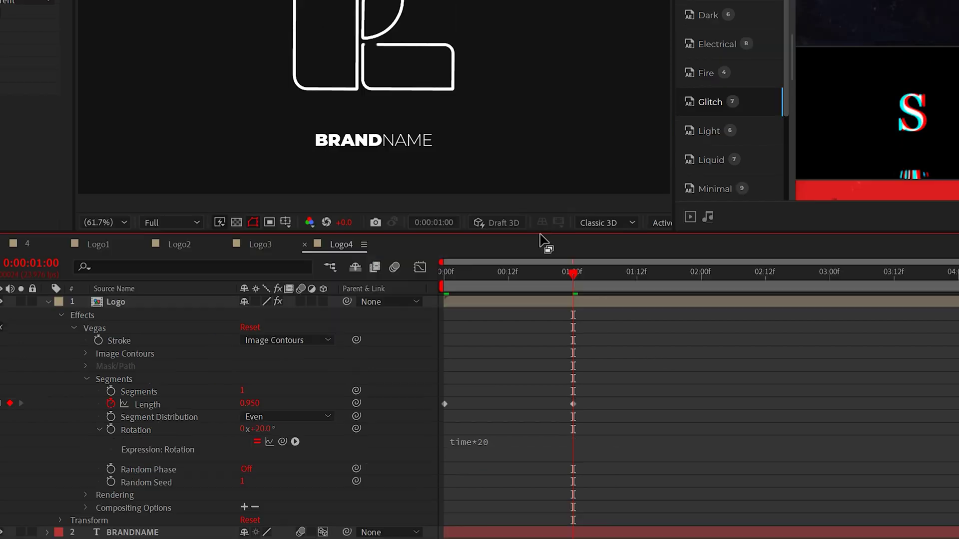
pyautogui.press('space')
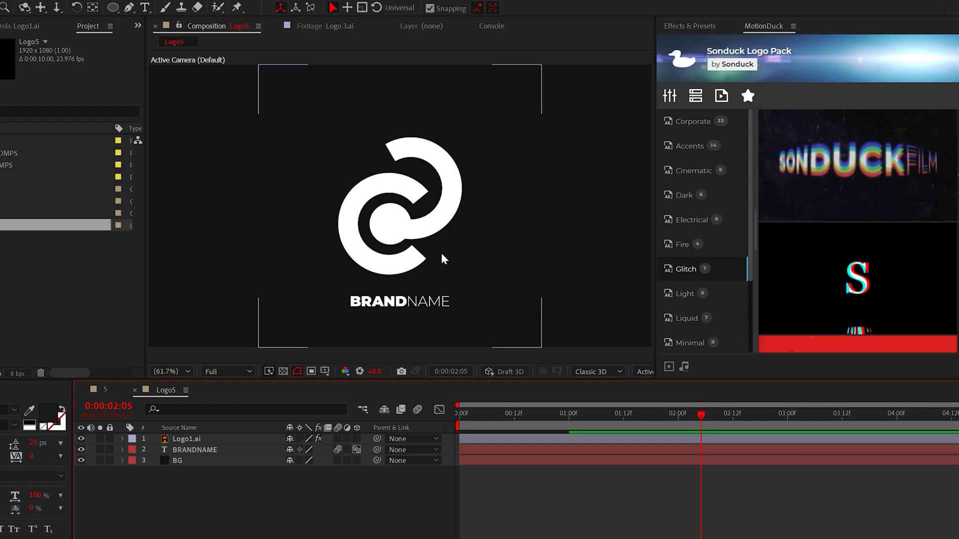
# Draw a closed Pen mask on Logo1.ai in Logo5 around the upper hook and center circle of the logo.
pyautogui.click(186, 439)
pyautogui.click(128, 8)
pyautogui.click(363, 162)
pyautogui.click(428, 174)
pyautogui.click(432, 199)
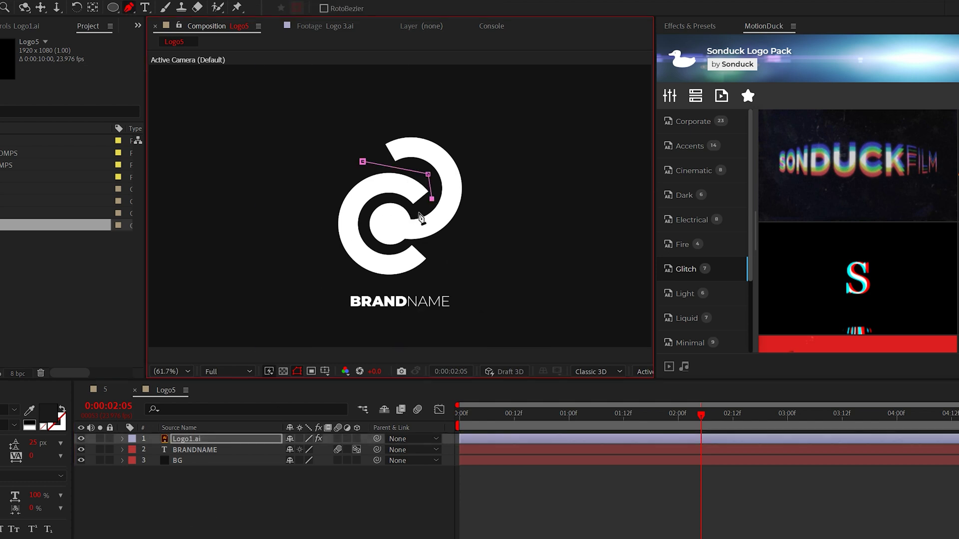
pyautogui.click(363, 162)
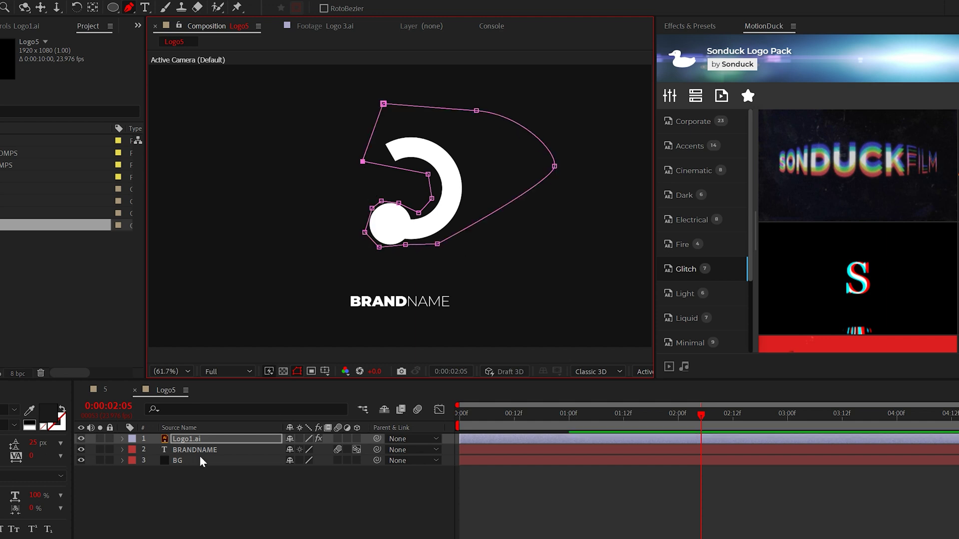
# Duplicate the masked Logo1.ai layer and invert the mask on one copy to show the remaining C shape.
pyautogui.click(188, 438)
pyautogui.hotkey('ctrl', 'd')
pyautogui.press('m')
pyautogui.click(299, 450)
pyautogui.click(308, 493)
# Keyframe Position on both Logo1.ai layers at 0:00:01:00, set their starting X positions to -670 and 2310, and preview.
pyautogui.click(196, 471)
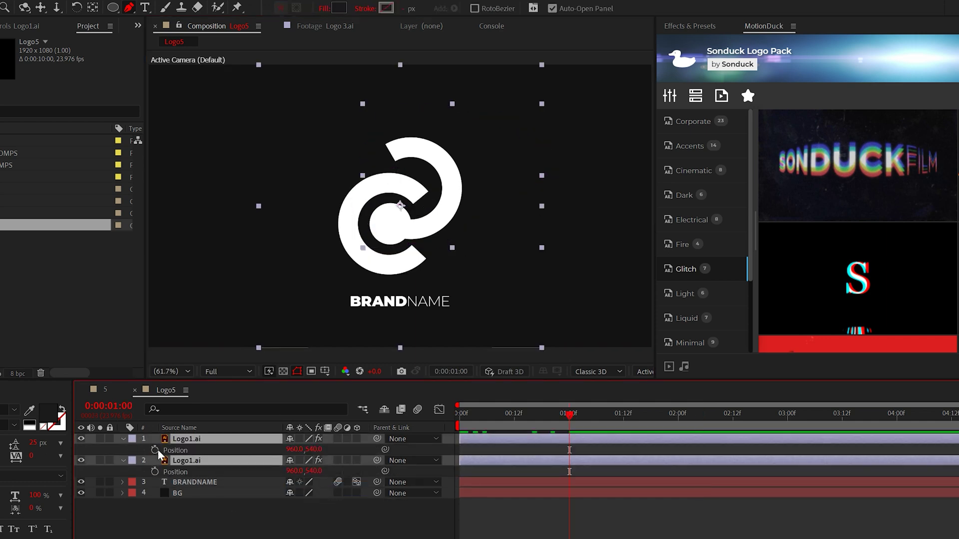
pyautogui.click(155, 450)
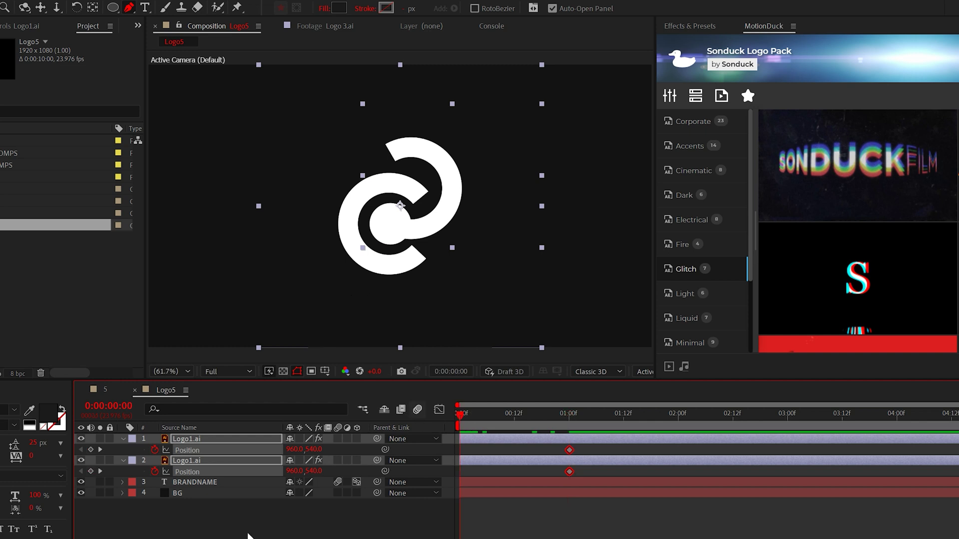
pyautogui.click(248, 536)
pyautogui.moveTo(297, 449); pyautogui.dragTo(187, 446)
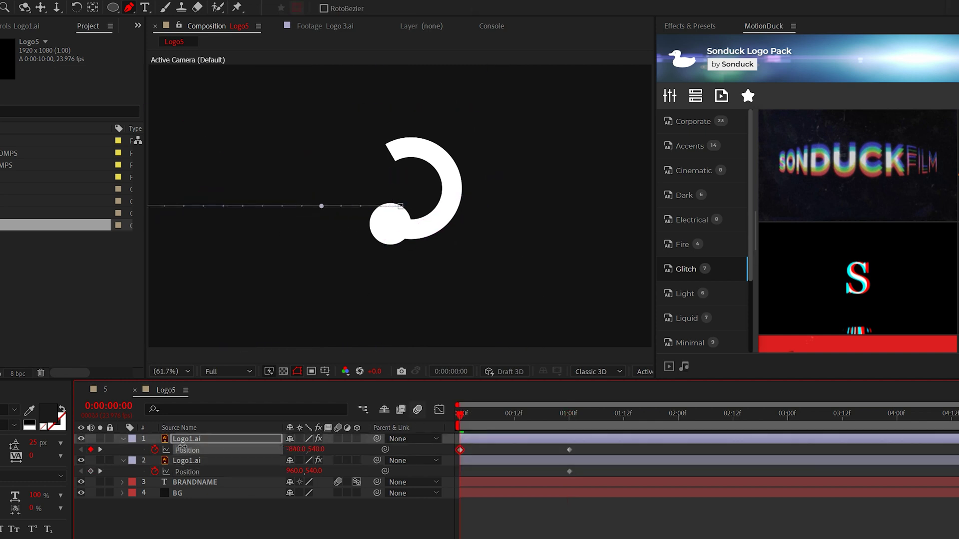
pyautogui.moveTo(295, 471); pyautogui.dragTo(365, 471)
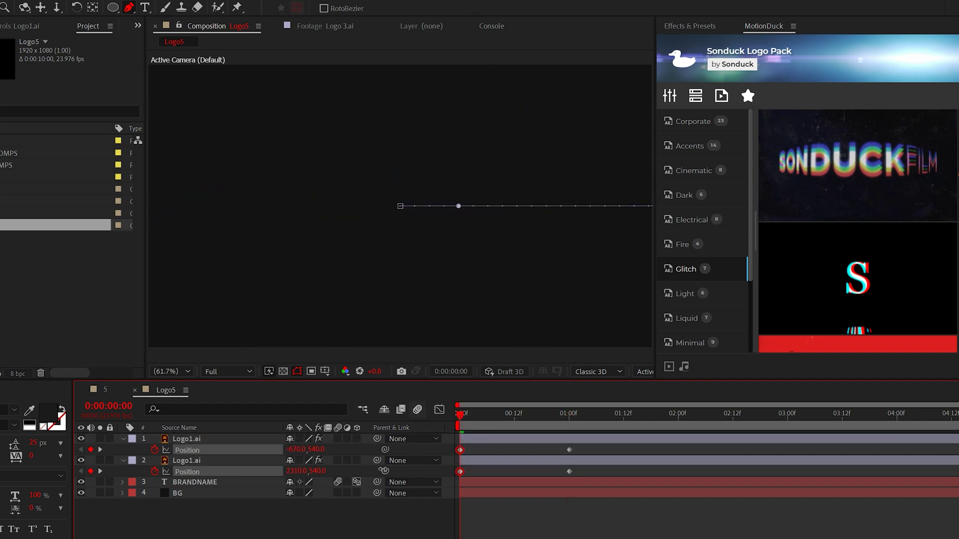
pyautogui.press('space')
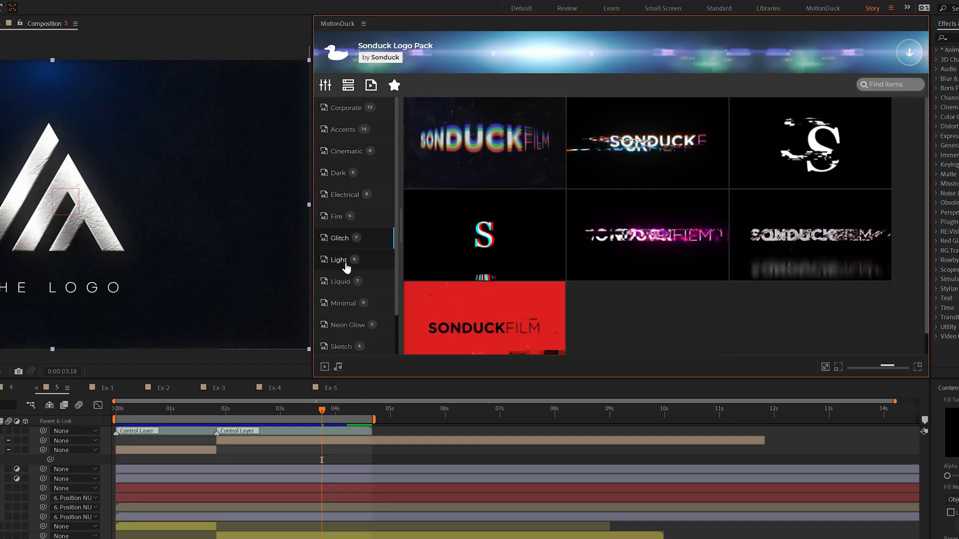
# Browse the Light, Liquid and Minimal categories of the Sonduck Logo Pack.
pyautogui.click(347, 260)
pyautogui.click(345, 282)
pyautogui.click(345, 304)
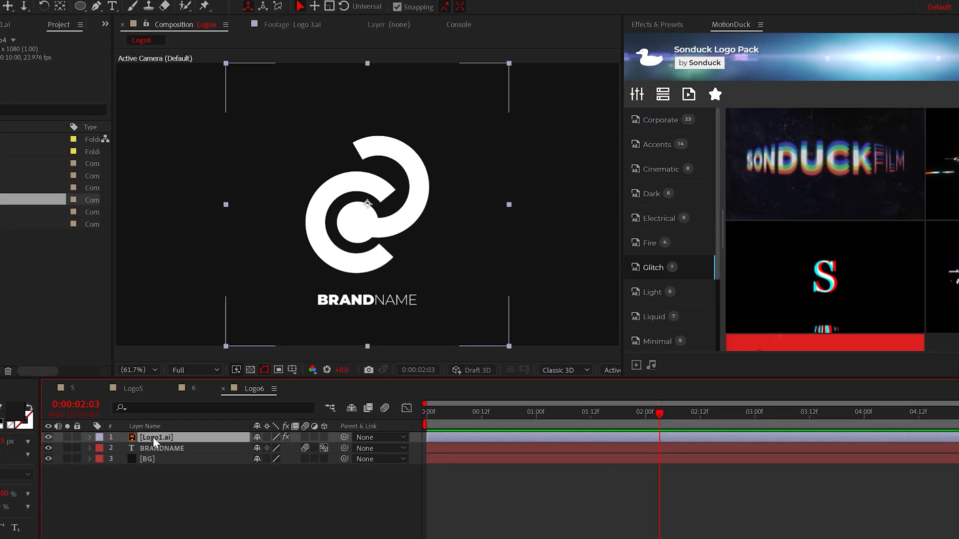
# Duplicate Logo1.ai in Logo6 and trace an open Pen mask path along the upper hook into the center circle.
pyautogui.hotkey('ctrl', 'd')
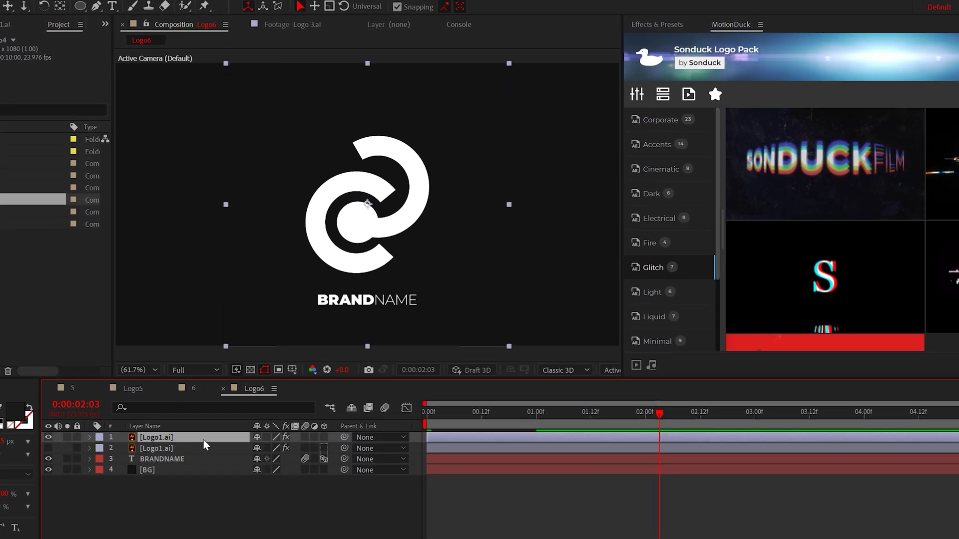
pyautogui.click(96, 7)
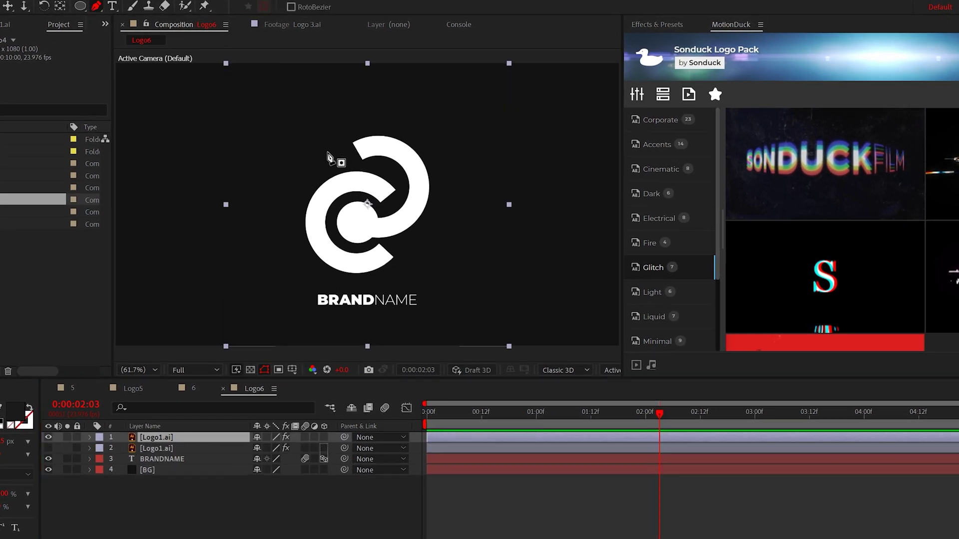
pyautogui.click(330, 155)
pyautogui.moveTo(362, 148); pyautogui.dragTo(372, 150)
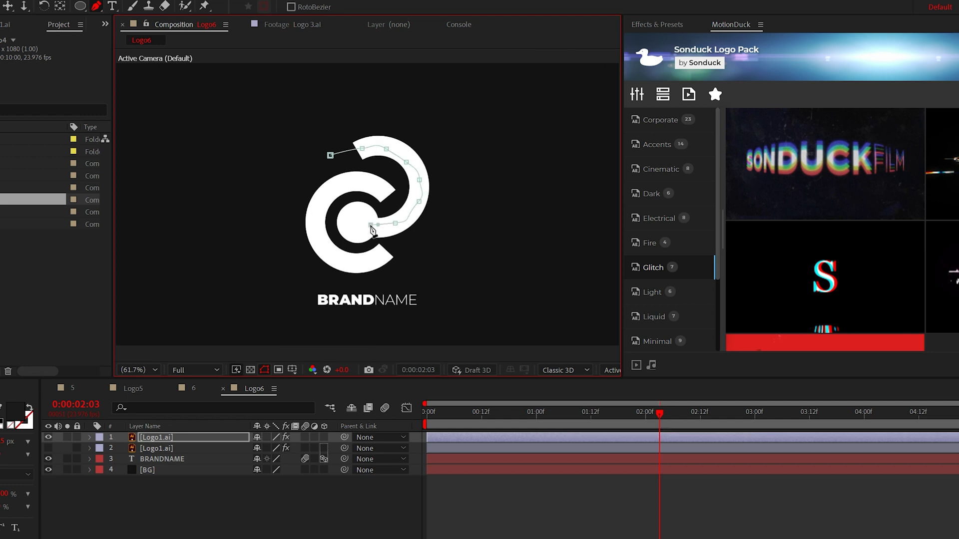
# Trace a second open mask path on the top Logo1.ai layer along the middle of the C shape.
pyautogui.press('F2')
pyautogui.click(167, 437)
pyautogui.click(390, 199)
pyautogui.click(377, 187)
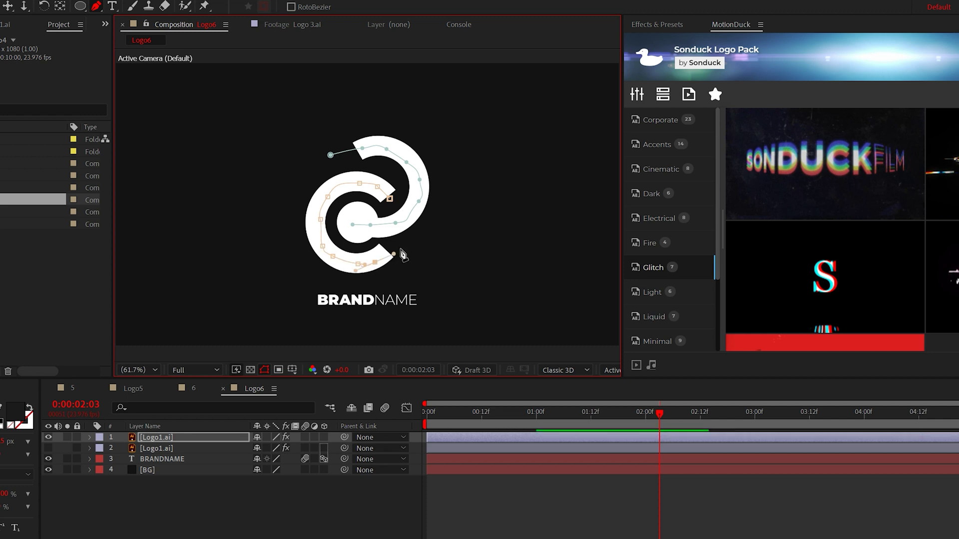
# Apply the Stroke effect to the top Logo1.ai layer and set its Paint Style to On Transparent.
pyautogui.click(28, 1)
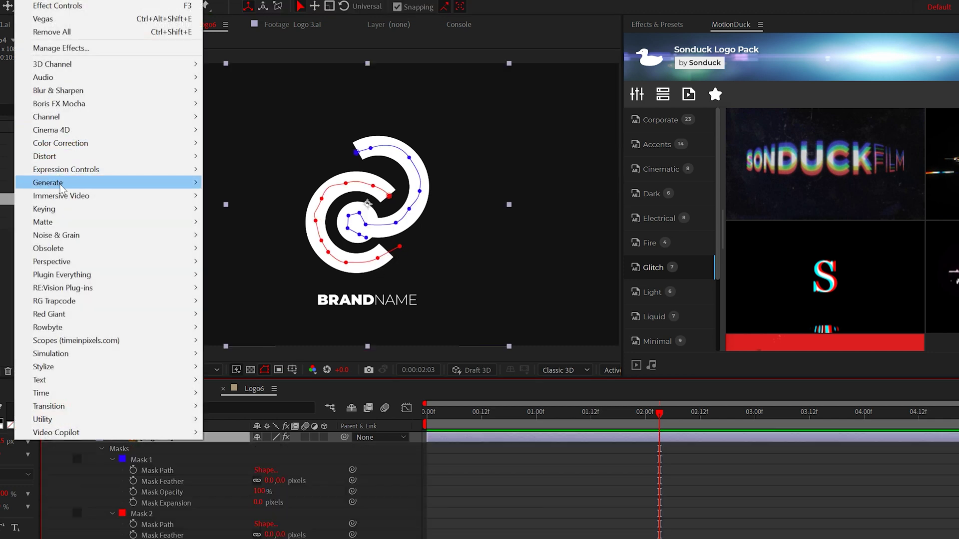
pyautogui.moveTo(62, 185)
pyautogui.click(234, 485)
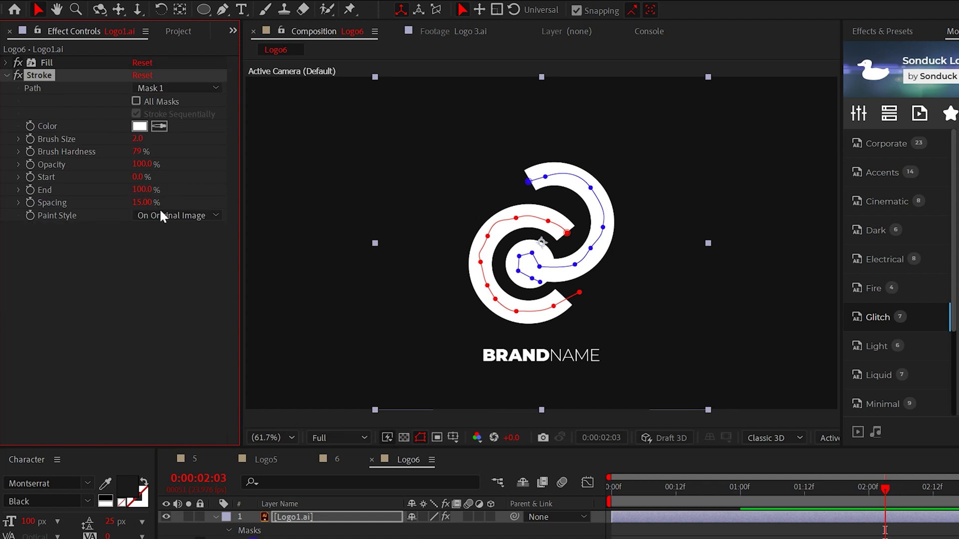
pyautogui.click(161, 215)
pyautogui.click(185, 247)
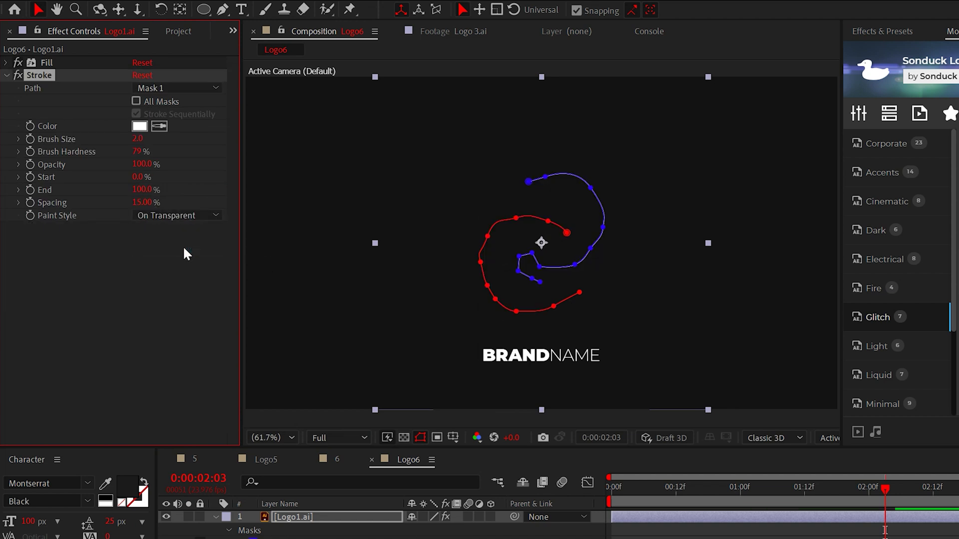
# Increase the Stroke's Brush Size to 66.3 and use the lower Logo1.ai layer as the track matte.
pyautogui.moveTo(136, 145); pyautogui.dragTo(633, 158)
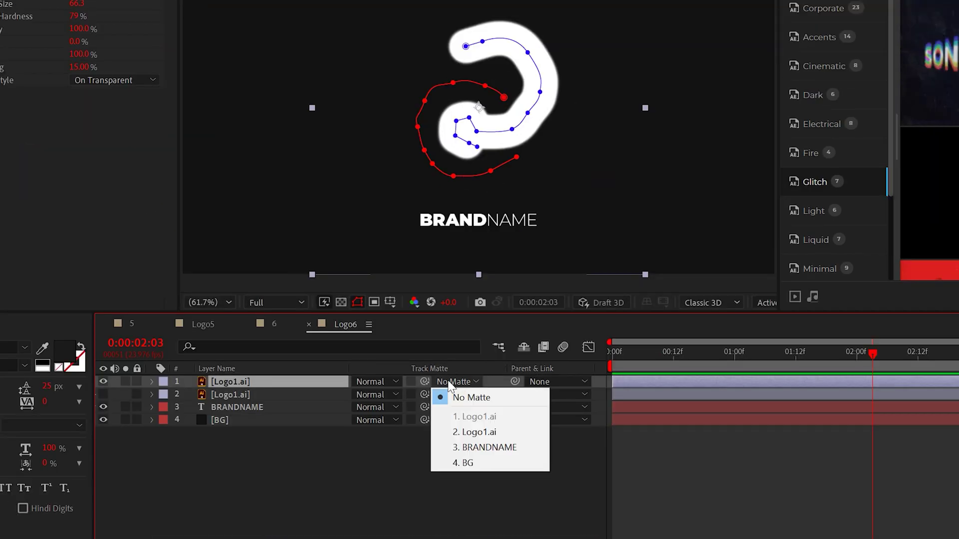
pyautogui.click(495, 435)
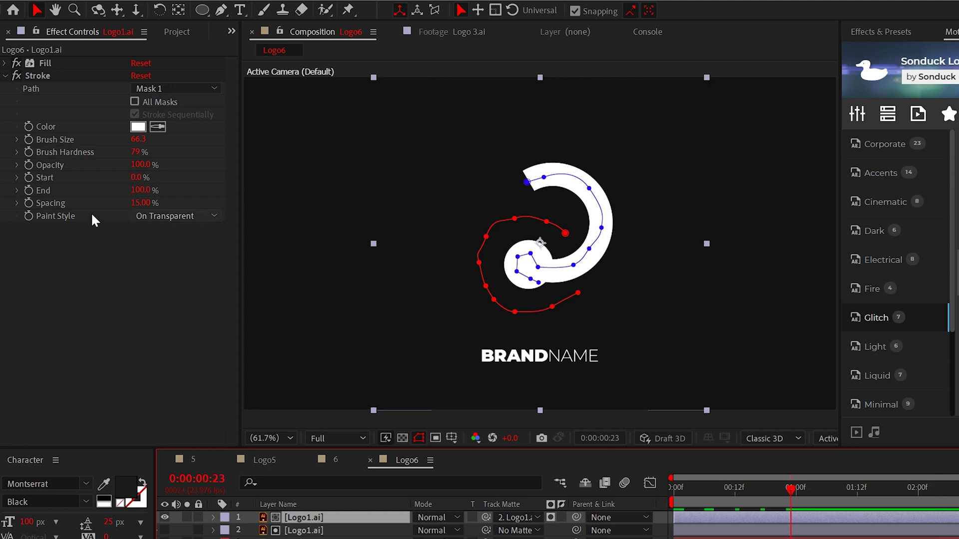
# Keyframe the Stroke's End at 100% at frame 23, lower it at the start, and enable All Masks.
pyautogui.click(29, 191)
pyautogui.moveTo(139, 190); pyautogui.dragTo(70, 185)
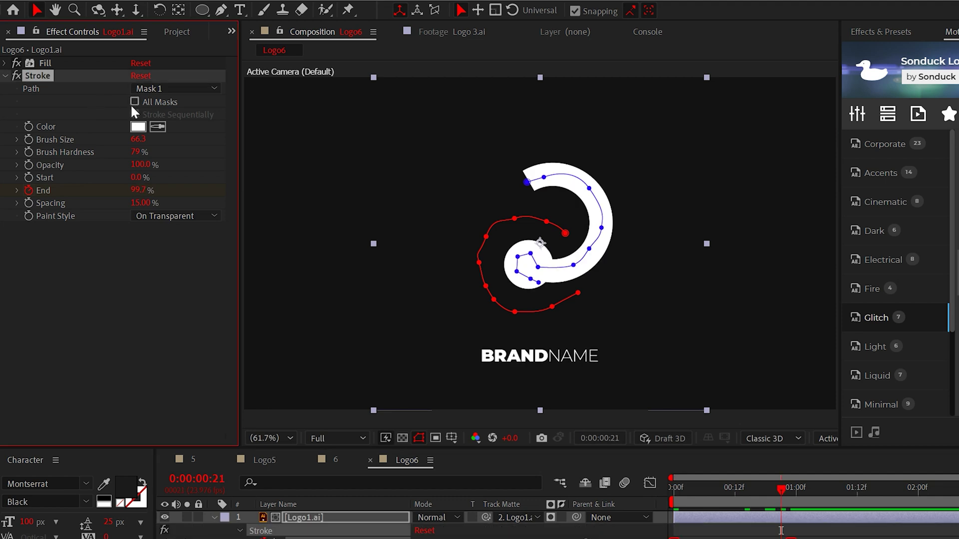
pyautogui.click(134, 101)
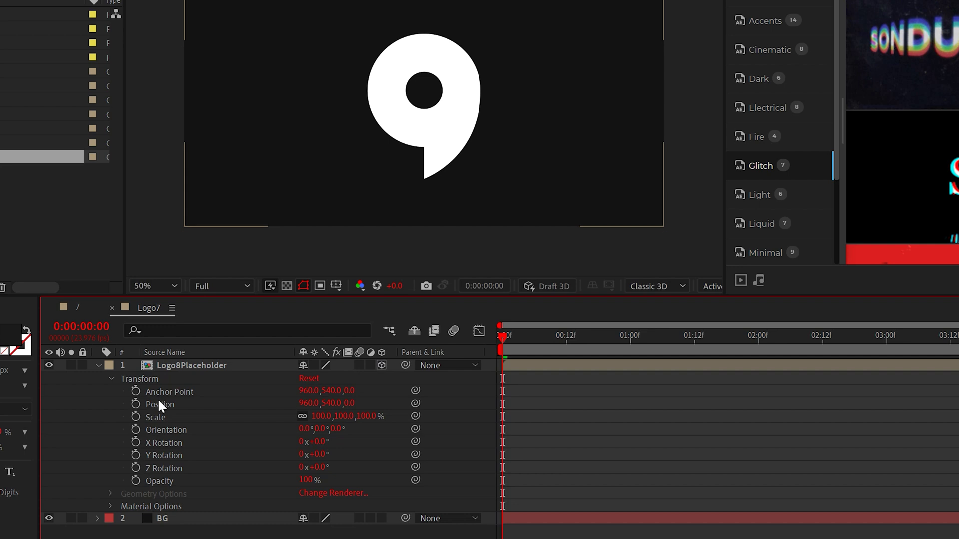
# Keyframe the Logo8Placeholder layer's Position at 0:00:01:00, set its Z position to -2548 at frame 0, and preview the zoom.
pyautogui.click(164, 419)
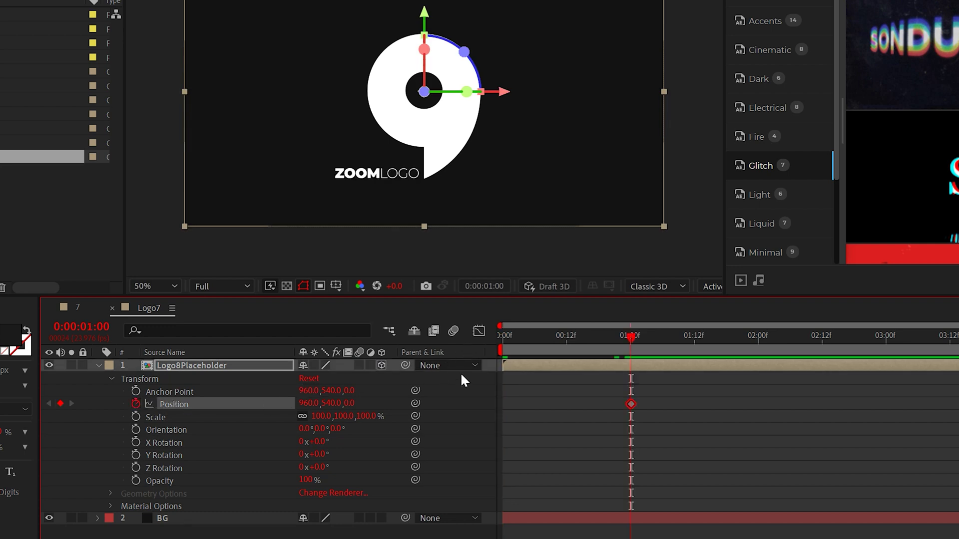
pyautogui.moveTo(347, 410); pyautogui.dragTo(65, 413)
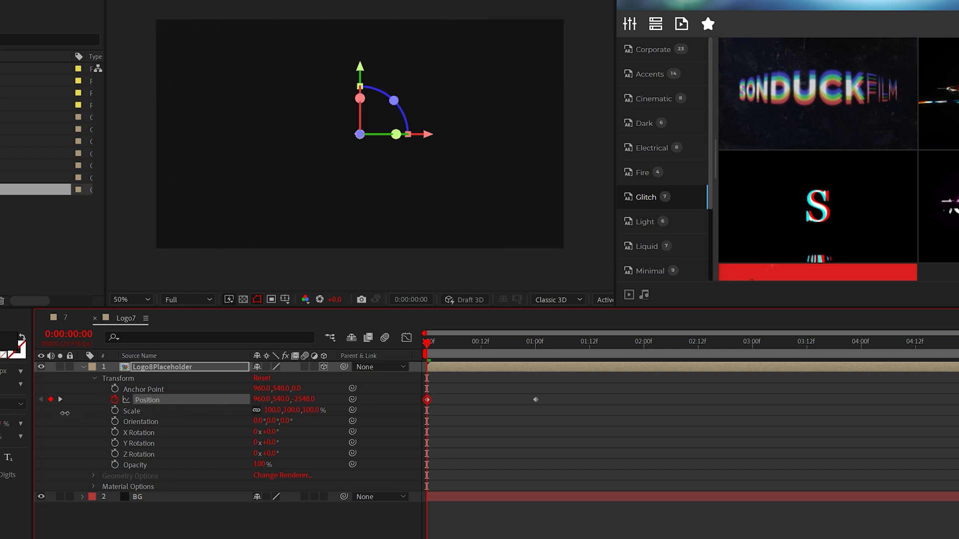
pyautogui.press('space')
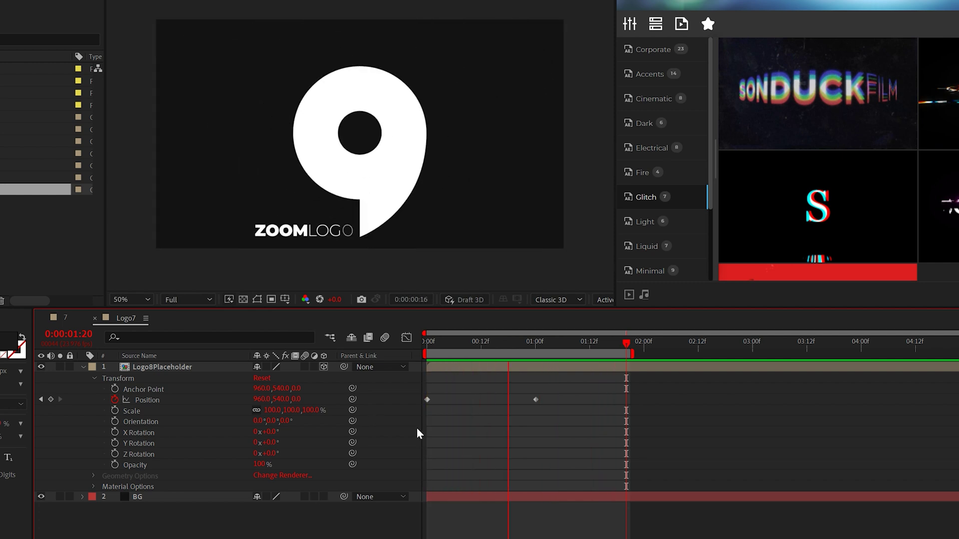
# Ease the Position keyframe at 0:00:01:00 and pull its influence handle back almost to the start of the curve in the Graph Editor.
pyautogui.moveTo(574, 395); pyautogui.dragTo(504, 423)
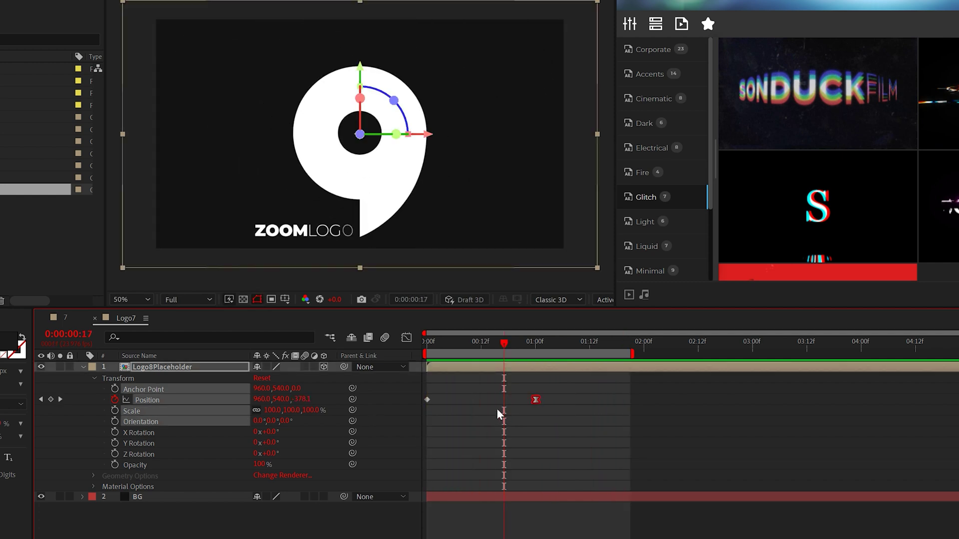
pyautogui.click(406, 338)
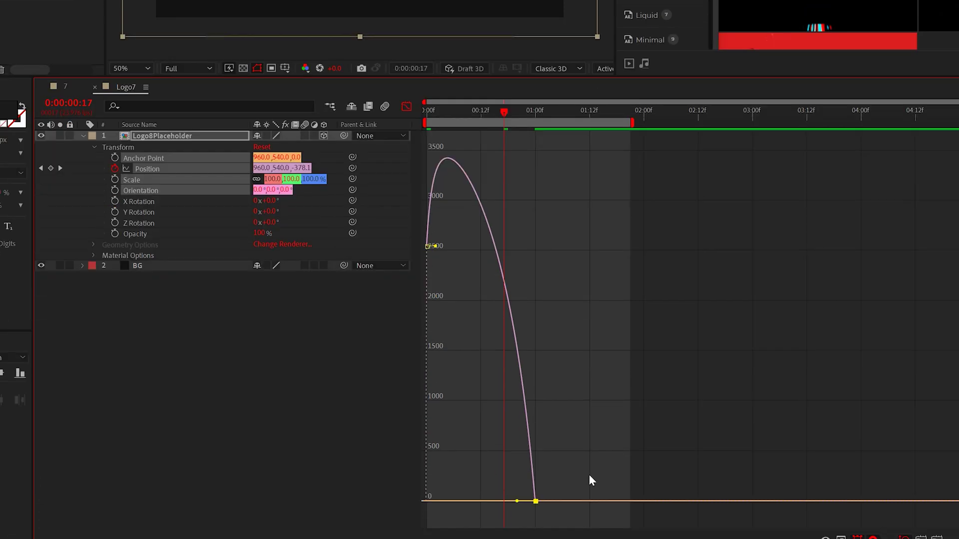
pyautogui.moveTo(589, 475); pyautogui.dragTo(444, 526)
pyautogui.moveTo(517, 502); pyautogui.dragTo(440, 502)
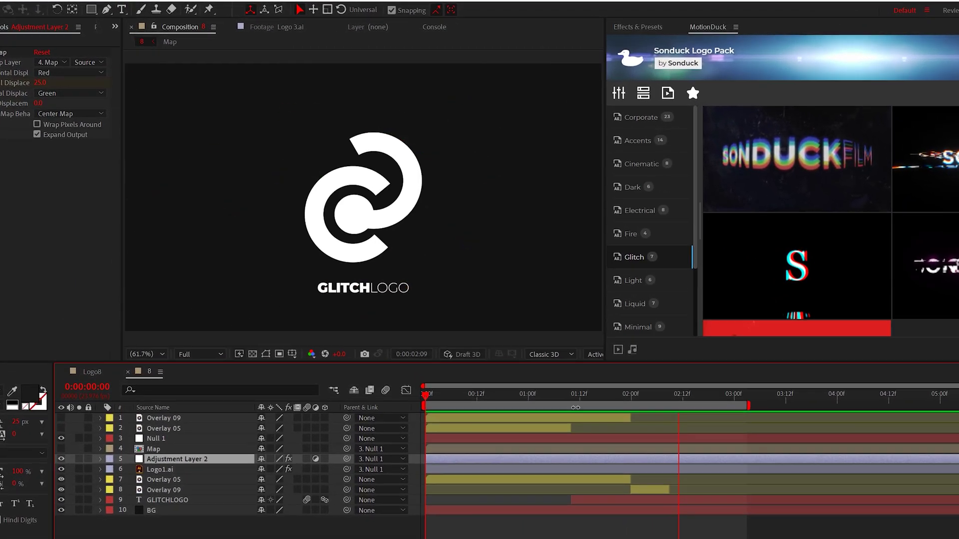
# Draw two white full-width rectangles across the logo in the Logo8 composition and trim their shape layer to frames 0 to 2.
pyautogui.press('space')
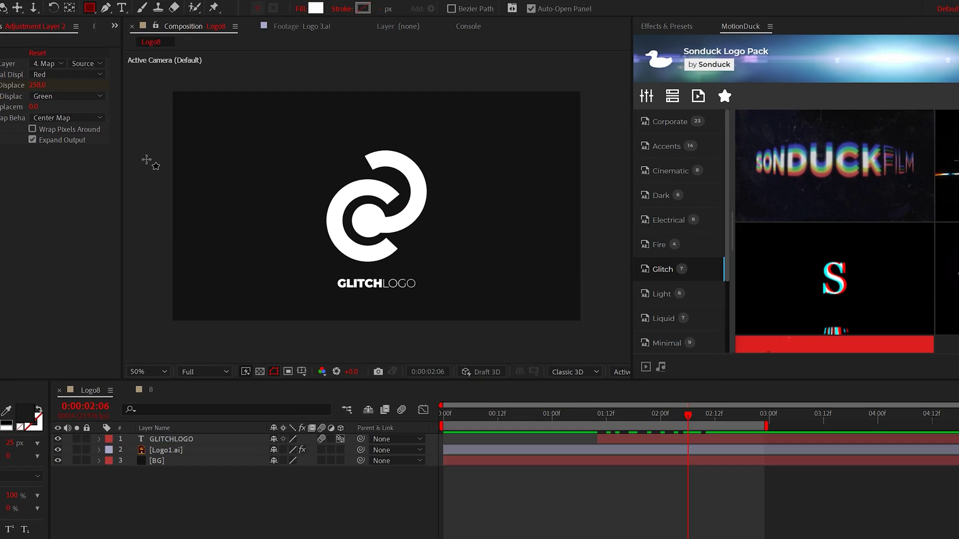
pyautogui.moveTo(146, 160); pyautogui.dragTo(629, 197)
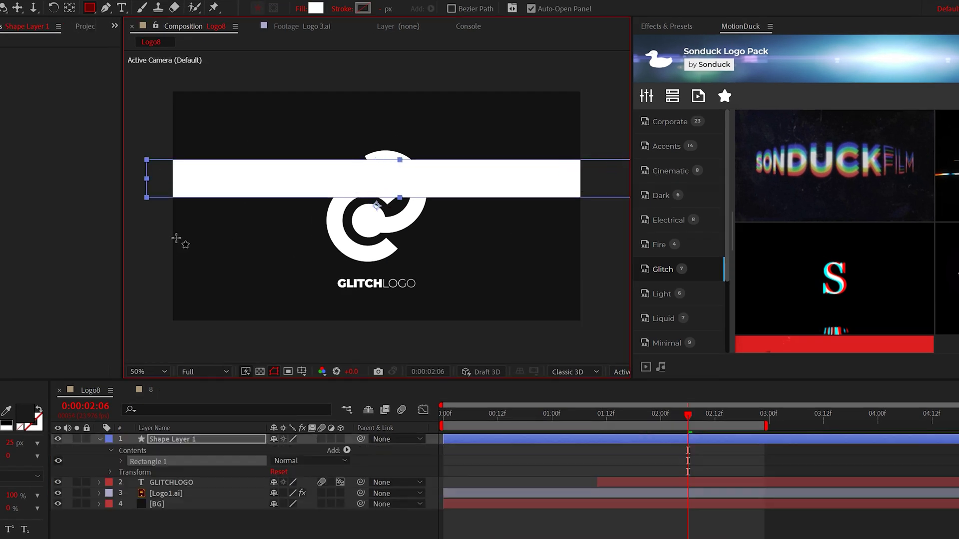
pyautogui.moveTo(145, 228); pyautogui.dragTo(629, 251)
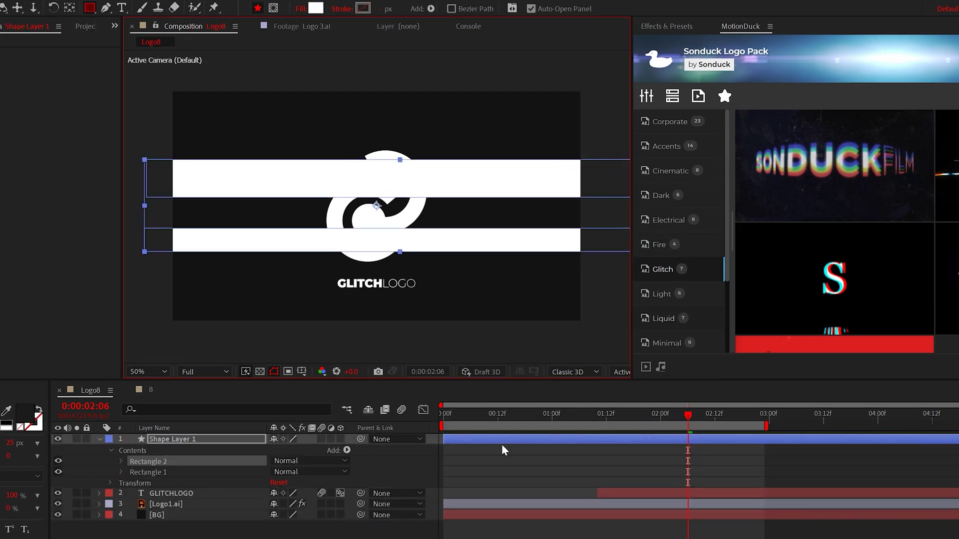
pyautogui.click(461, 417)
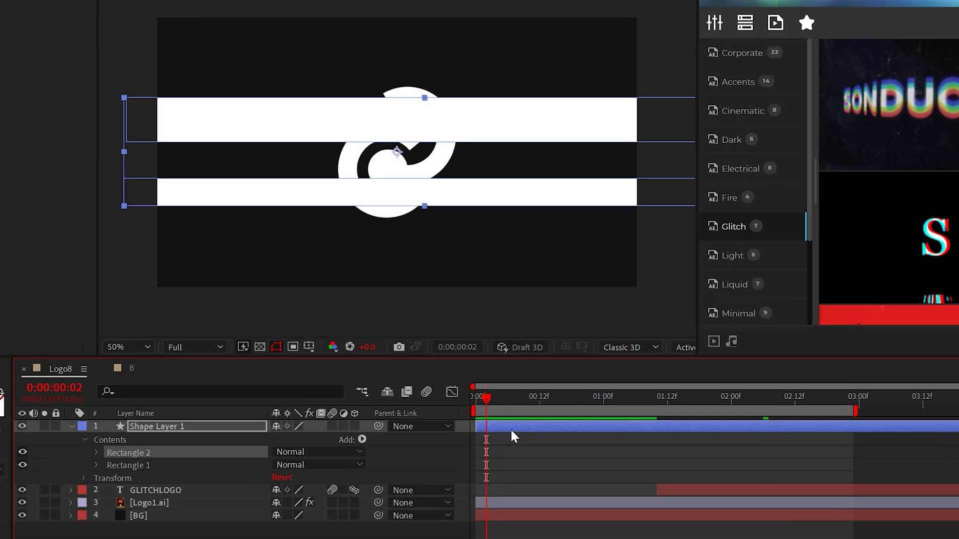
pyautogui.click(472, 439)
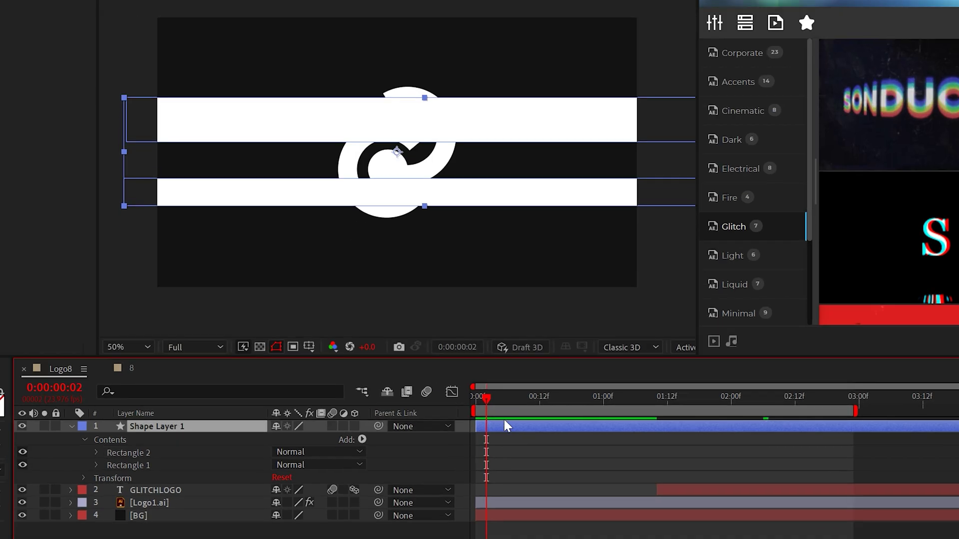
pyautogui.hotkey('ctrl', 'shift', 'd')
pyautogui.press('Delete')
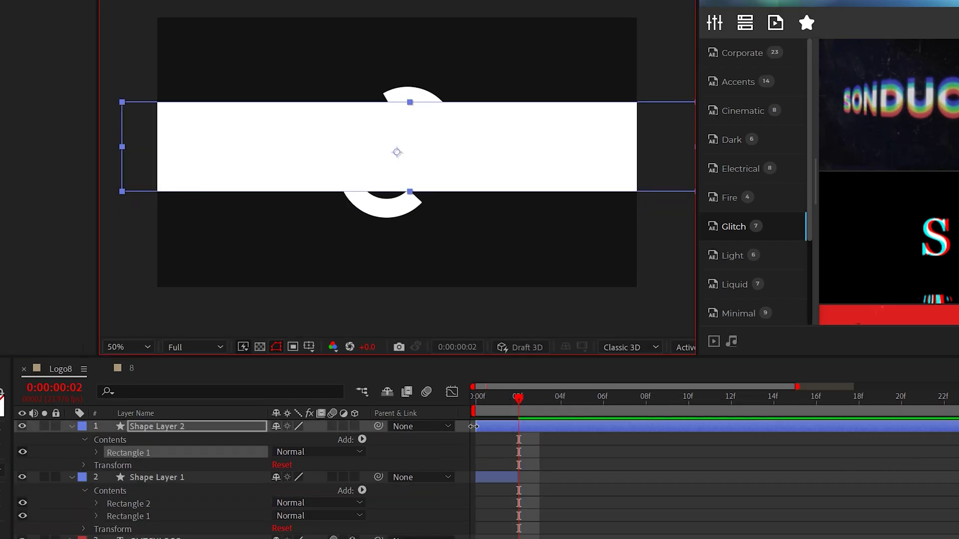
# Trim the single-bar shape layer to end at frame 4 and add a shape layer with two white bars lasting frames 4 to 6.
pyautogui.moveTo(518, 398); pyautogui.dragTo(561, 399)
pyautogui.hotkey('alt', ']')
pyautogui.moveTo(112, 78); pyautogui.dragTo(693, 146)
pyautogui.moveTo(124, 193); pyautogui.dragTo(694, 240)
pyautogui.moveTo(476, 426)
pyautogui.mouseDown()
pyautogui.moveTo(562, 426)
pyautogui.moveTo(603, 398)
pyautogui.mouseUp()
pyautogui.hotkey('alt', ']')
pyautogui.hotkey('ctrl', 'shift', 'a')
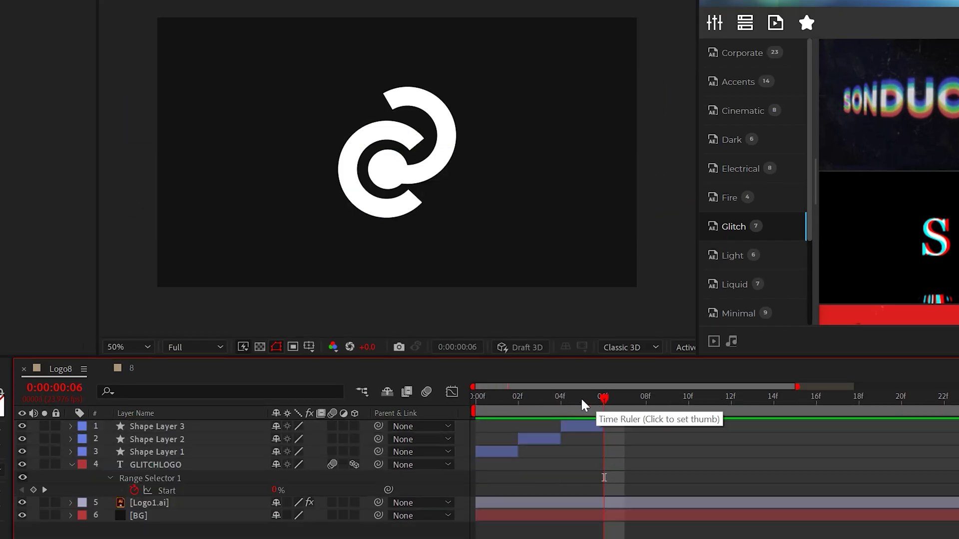
# Add a shape layer with one thick white rectangle over the upper half of the frame, lasting frames 6 to 8.
pyautogui.moveTo(135, 21); pyautogui.dragTo(691, 170)
pyautogui.moveTo(477, 426); pyautogui.dragTo(603, 426)
pyautogui.moveTo(604, 398); pyautogui.dragTo(646, 399)
pyautogui.hotkey('alt', ']')
pyautogui.hotkey('ctrl', 'shift', 'a')
# Add a shape layer with a rectangle over the lower half and a bar above the logo's middle, lasting frames 8 to 10.
pyautogui.moveTo(129, 146); pyautogui.dragTo(711, 301)
pyautogui.moveTo(114, 55); pyautogui.dragTo(713, 116)
pyautogui.moveTo(476, 426)
pyautogui.mouseDown()
pyautogui.moveTo(646, 426)
pyautogui.moveTo(688, 398)
pyautogui.mouseUp()
pyautogui.hotkey('alt', ']')
# Add a shape layer with a single rectangle covering the lower half of the frame, lasting frames 10 to 12.
pyautogui.moveTo(125, 146); pyautogui.dragTo(726, 323)
pyautogui.moveTo(476, 426); pyautogui.dragTo(689, 426)
pyautogui.click(732, 399)
pyautogui.hotkey('alt', ']')
pyautogui.hotkey('ctrl', 'shift', 'a')
# Add a shape layer with a thick upper bar and a thin lower bar across the logo, lasting frames 12 to 14.
pyautogui.moveTo(135, 92); pyautogui.dragTo(768, 158)
pyautogui.moveTo(112, 181); pyautogui.dragTo(685, 205)
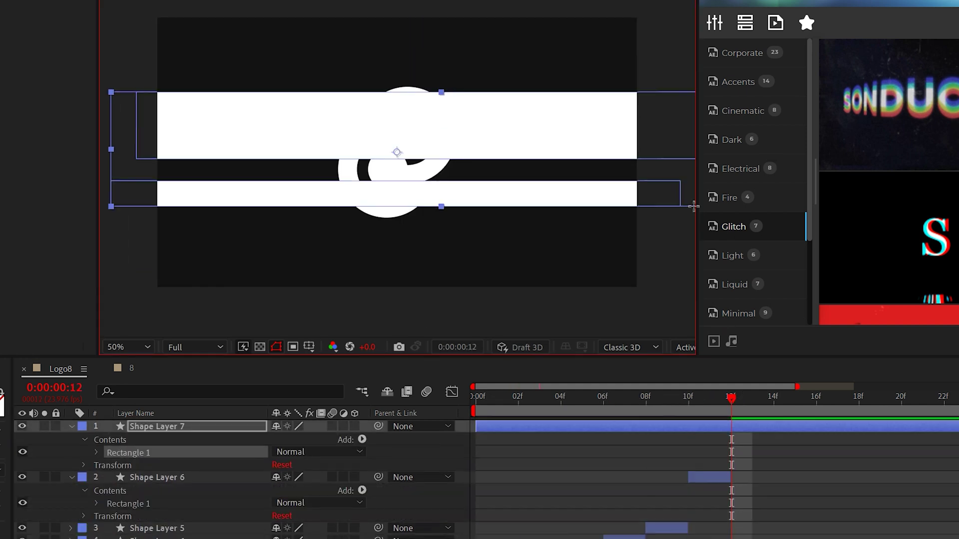
pyautogui.moveTo(476, 426); pyautogui.dragTo(731, 426)
pyautogui.click(773, 401)
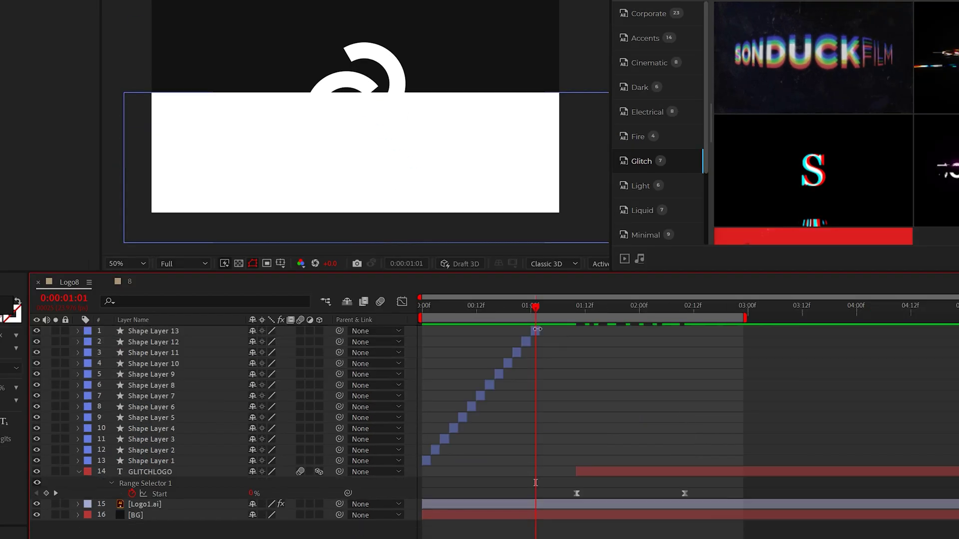
# Extend Shape Layer 13 to the end of the timeline and pre-compose all the bar shape layers as Map.
pyautogui.moveTo(537, 329); pyautogui.dragTo(956, 330)
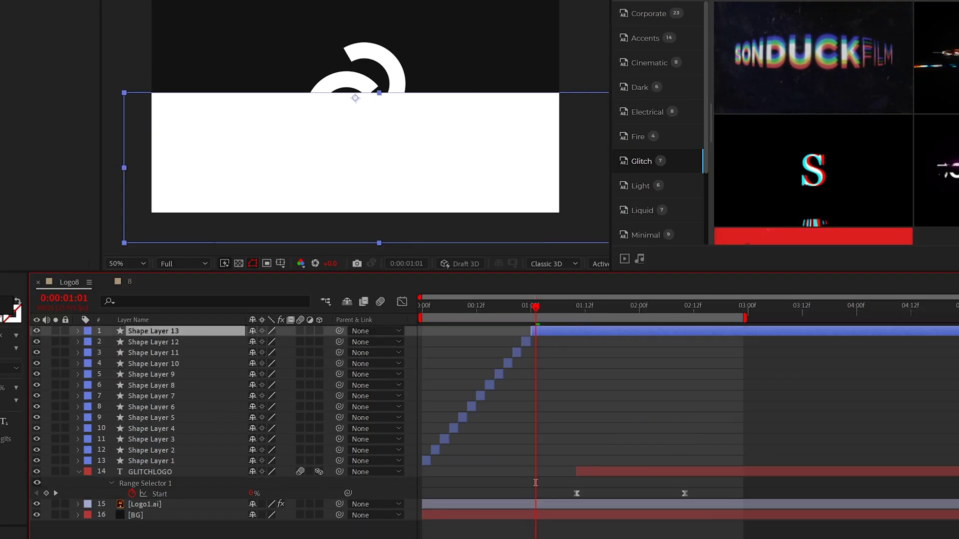
pyautogui.keyDown('shift'); pyautogui.click(140, 463); pyautogui.keyUp('shift')
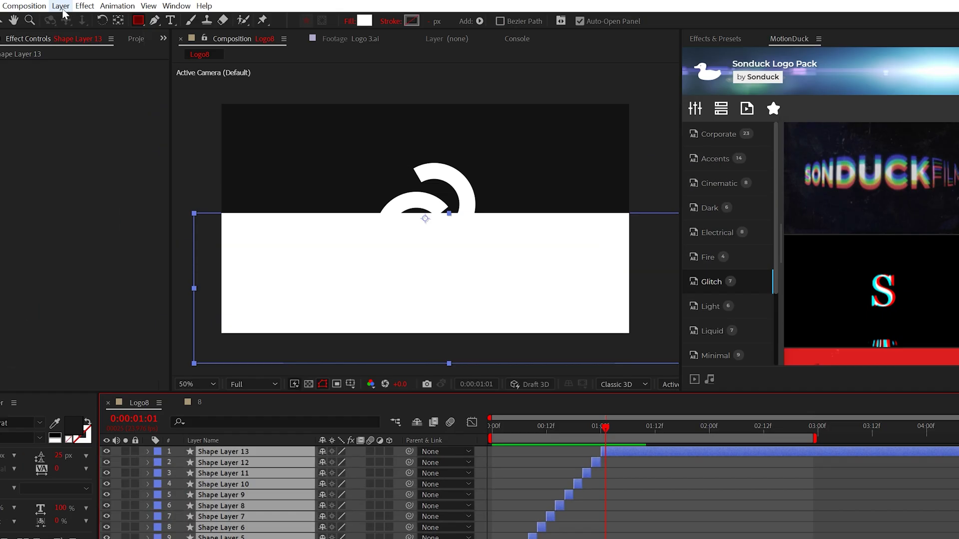
pyautogui.click(61, 6)
pyautogui.click(105, 394)
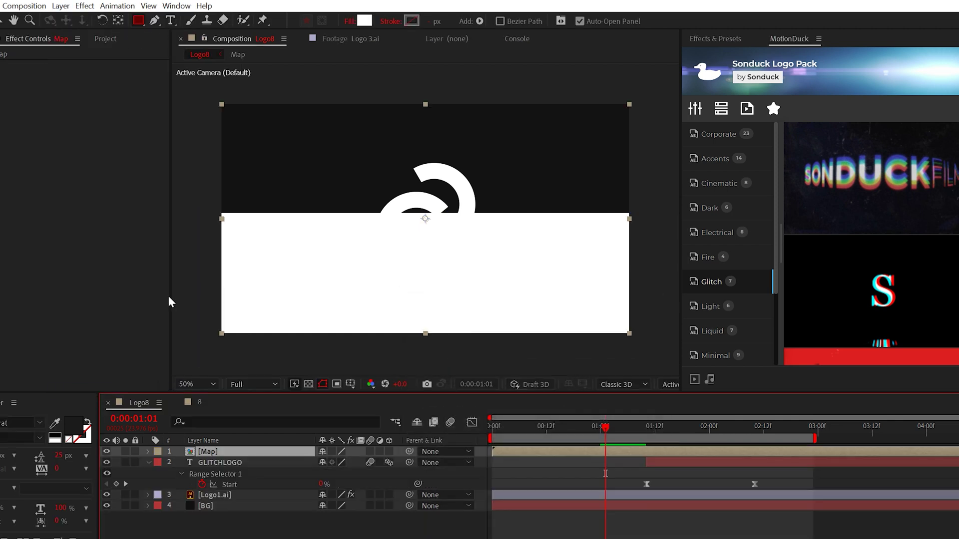
# Add an adjustment layer above Map and apply the Displacement Map effect to it.
pyautogui.click(60, 5)
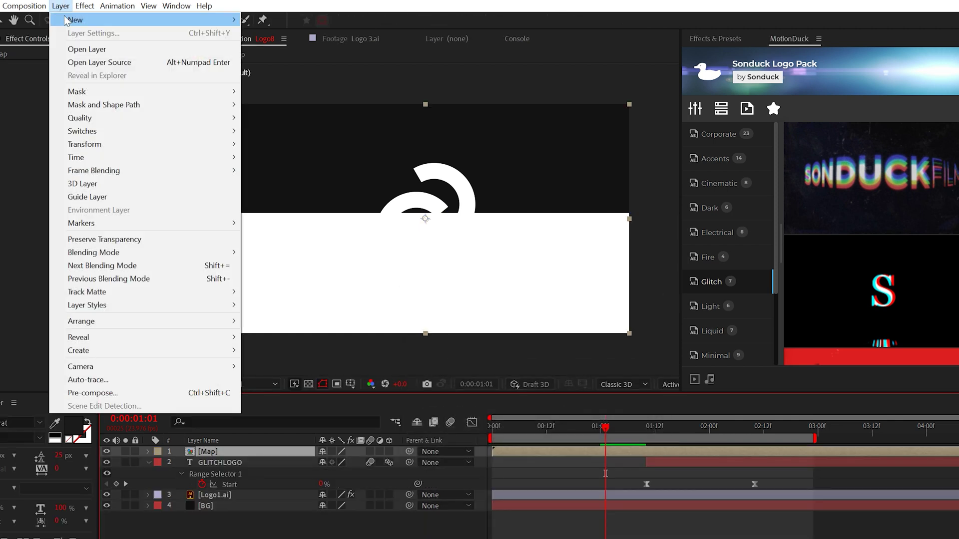
pyautogui.moveTo(75, 20)
pyautogui.click(286, 99)
pyautogui.click(85, 6)
pyautogui.moveTo(234, 170)
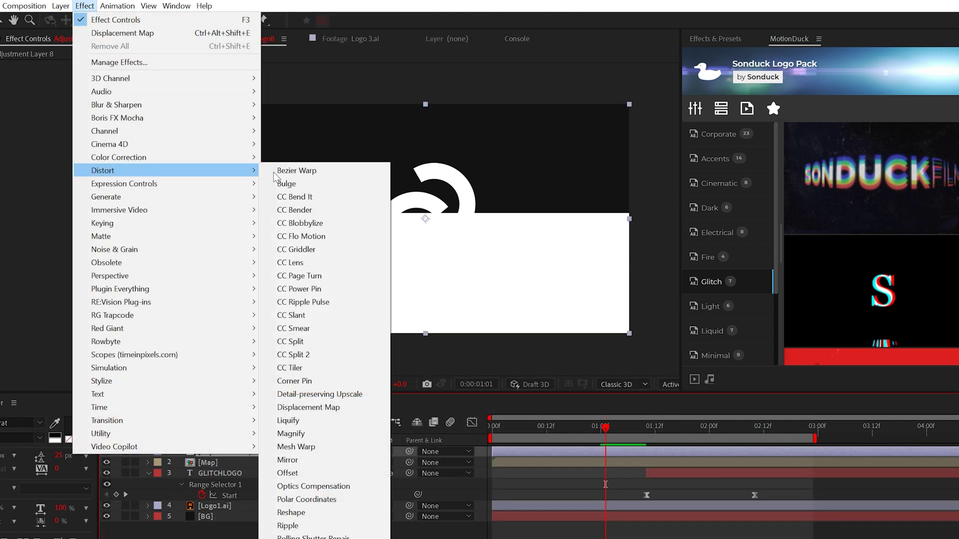
pyautogui.click(352, 410)
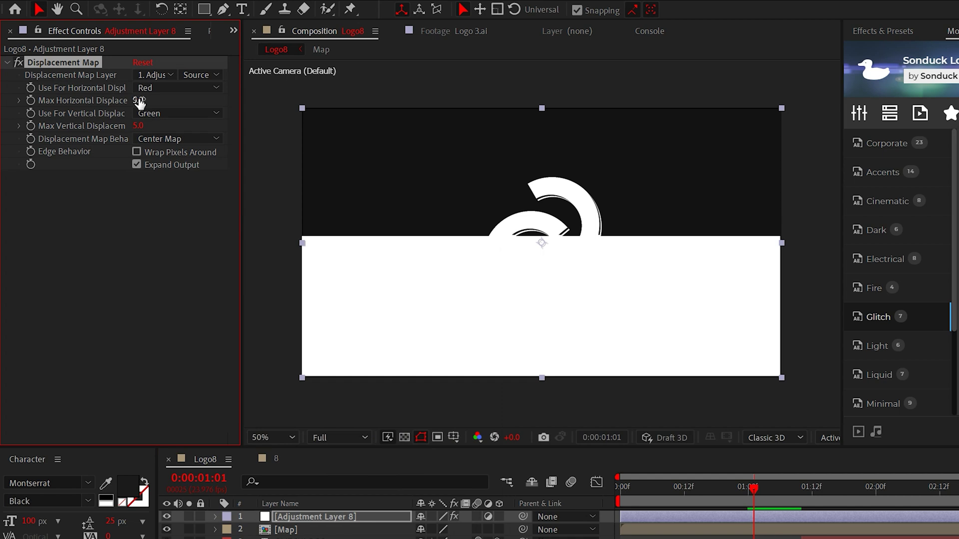
# Set Max Horizontal Displacement to 25 and Max Vertical Displacement to 0, use Map as the displacement map layer, and hide the Map layer.
pyautogui.write('25')
pyautogui.press('Return')
pyautogui.click(143, 128)
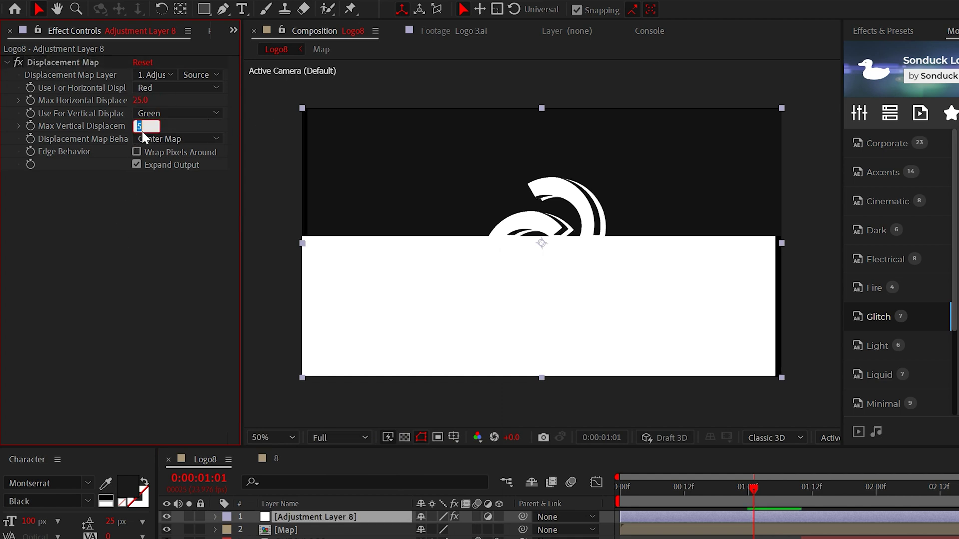
pyautogui.click(153, 74)
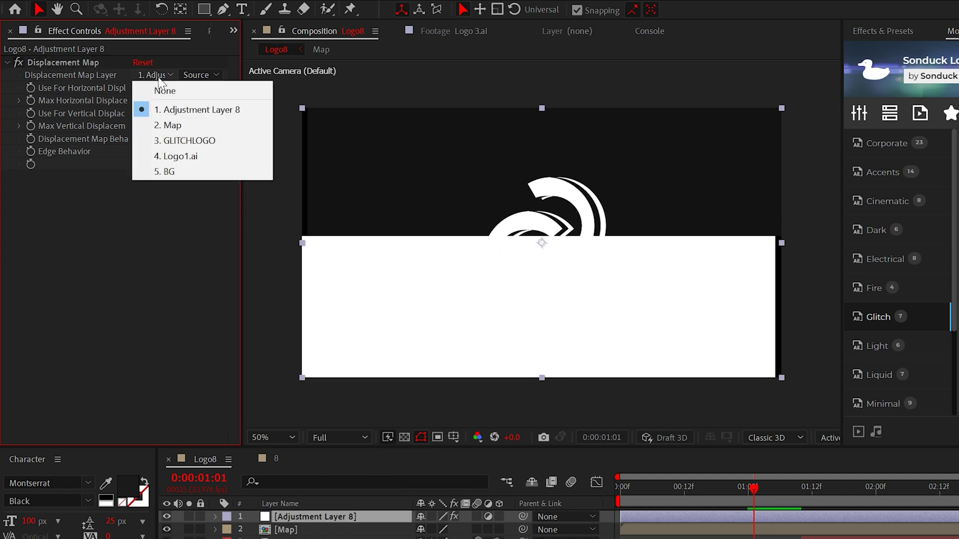
pyautogui.click(186, 126)
pyautogui.click(167, 529)
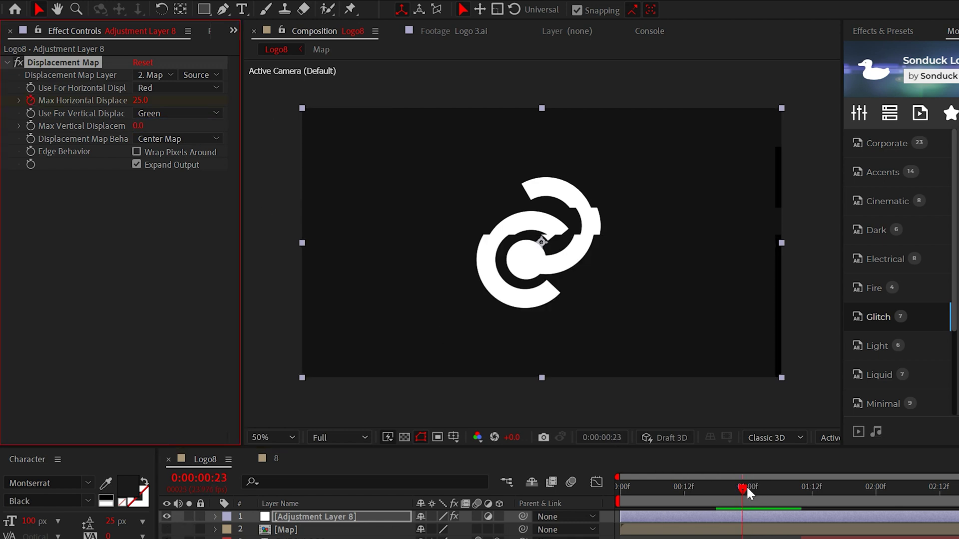
# Keyframe Max Horizontal Displacement at 25 on frame 23, 250 at 0:00:01:00 and 0 at 0:00:02:11, and preview the glitch.
pyautogui.press('u')
pyautogui.moveTo(743, 489); pyautogui.dragTo(748, 489)
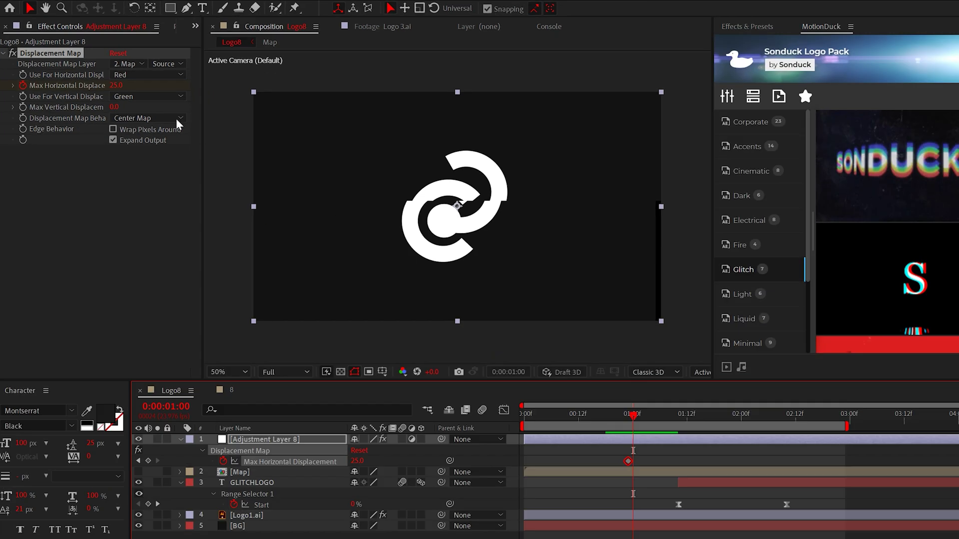
pyautogui.press('Return')
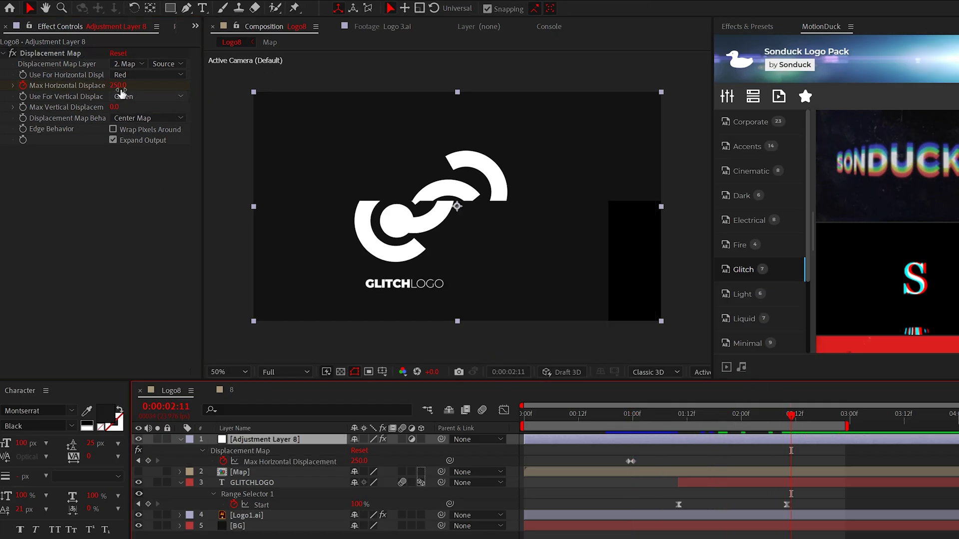
pyautogui.press('Return')
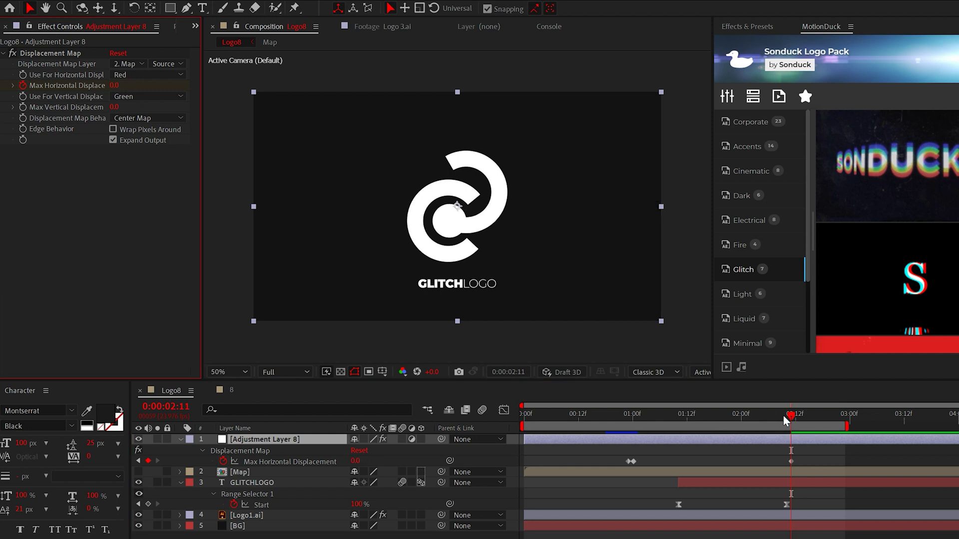
pyautogui.press('space')
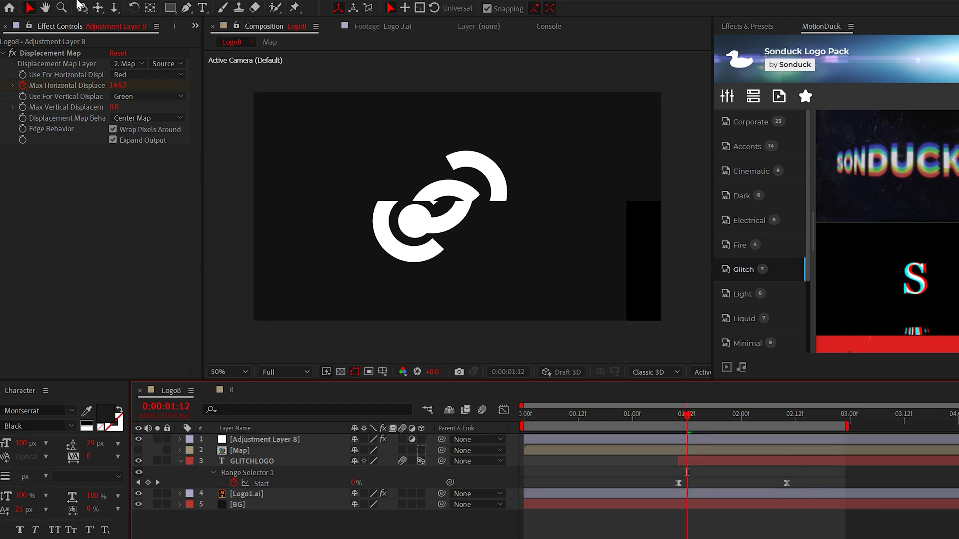
# Add a null object and parent the adjustment layer, Map and Logo1.ai layers to it.
pyautogui.click(93, 11)
pyautogui.moveTo(107, 26)
pyautogui.click(377, 81)
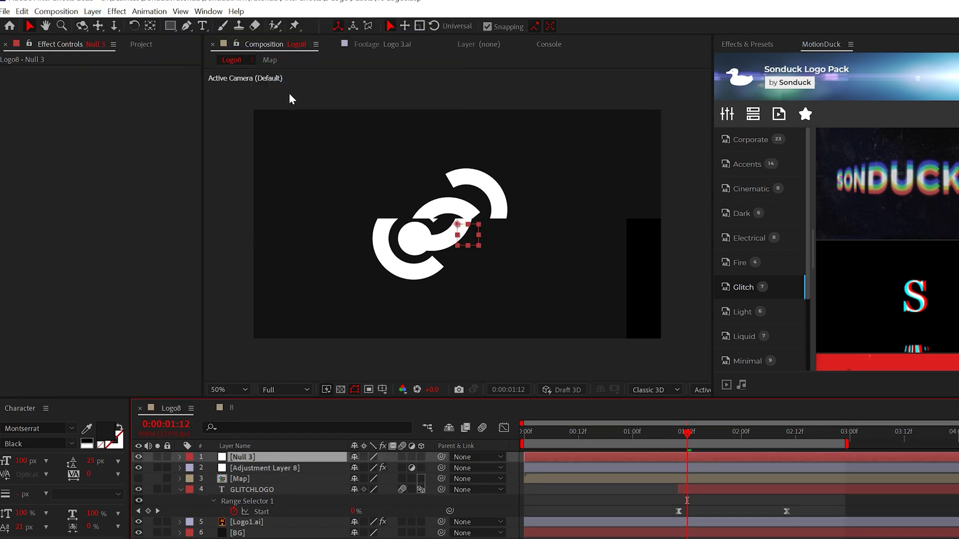
pyautogui.click(242, 478)
pyautogui.keyDown('shift'); pyautogui.click(246, 469); pyautogui.keyUp('shift')
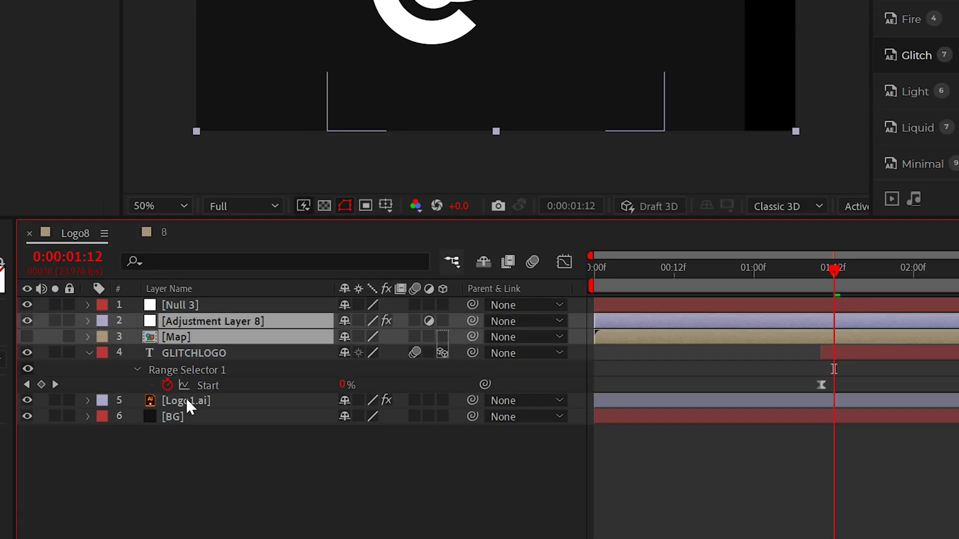
pyautogui.keyDown('ctrl'); pyautogui.click(189, 402); pyautogui.keyUp('ctrl')
pyautogui.moveTo(472, 321); pyautogui.dragTo(207, 303)
pyautogui.moveTo(207, 303); pyautogui.dragTo(207, 303)
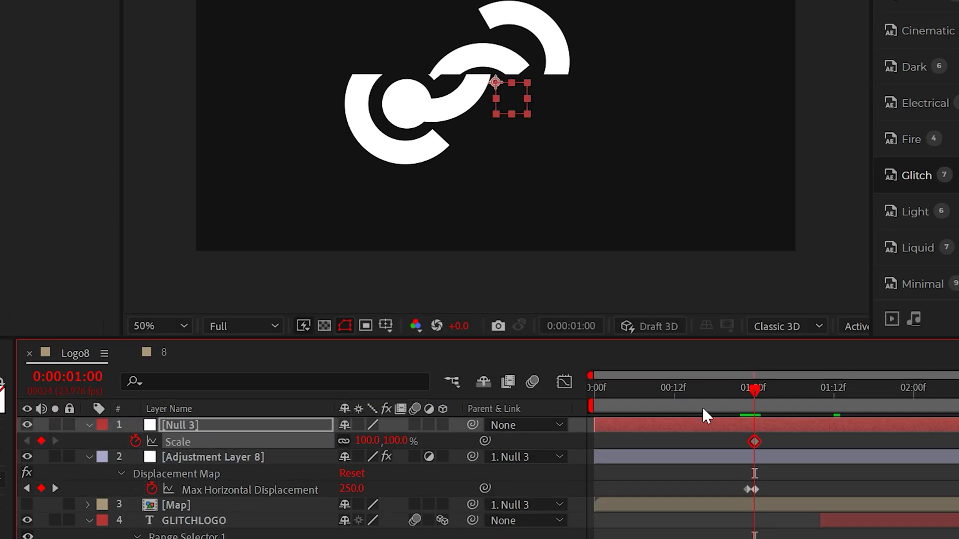
# Animate the null's Scale with a 100% keyframe at 0:00:01:00 and a larger value slightly earlier.
pyautogui.moveTo(745, 391); pyautogui.dragTo(742, 390)
pyautogui.moveTo(367, 441); pyautogui.dragTo(405, 441)
pyautogui.click(584, 496)
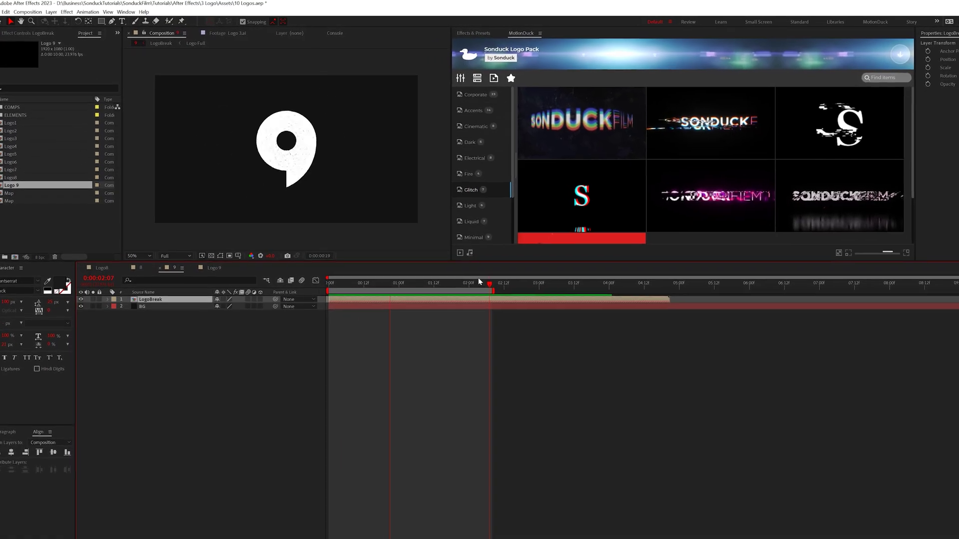
# Preview the particle break-up, open the Logo 9 composition and apply CC Pixel Polly to the Logo Full layer.
pyautogui.press('space')
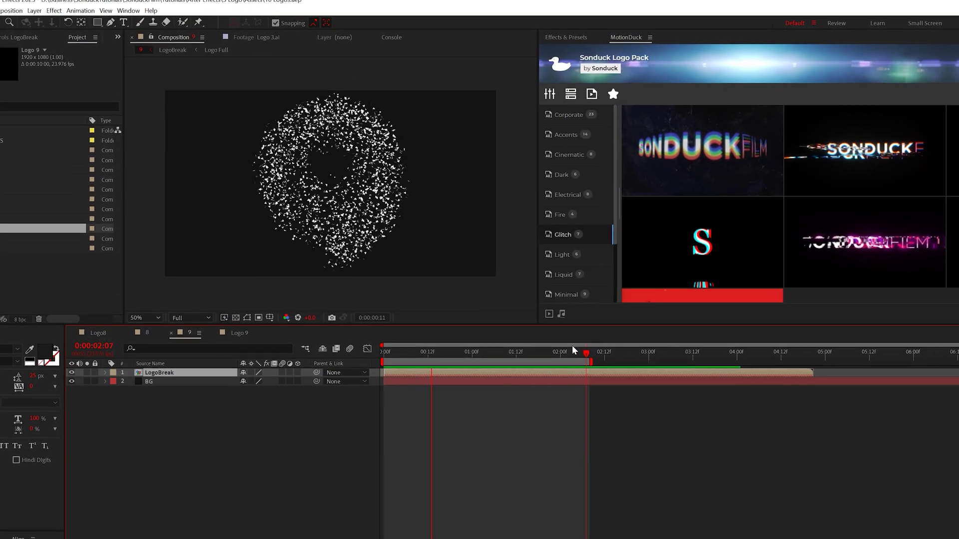
pyautogui.press('space')
pyautogui.click(255, 365)
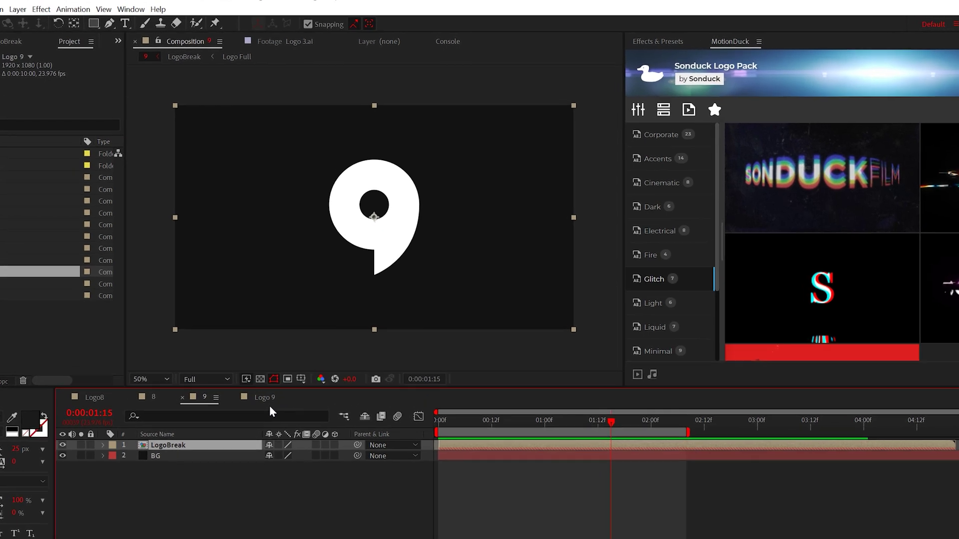
pyautogui.click(48, 10)
pyautogui.moveTo(73, 372)
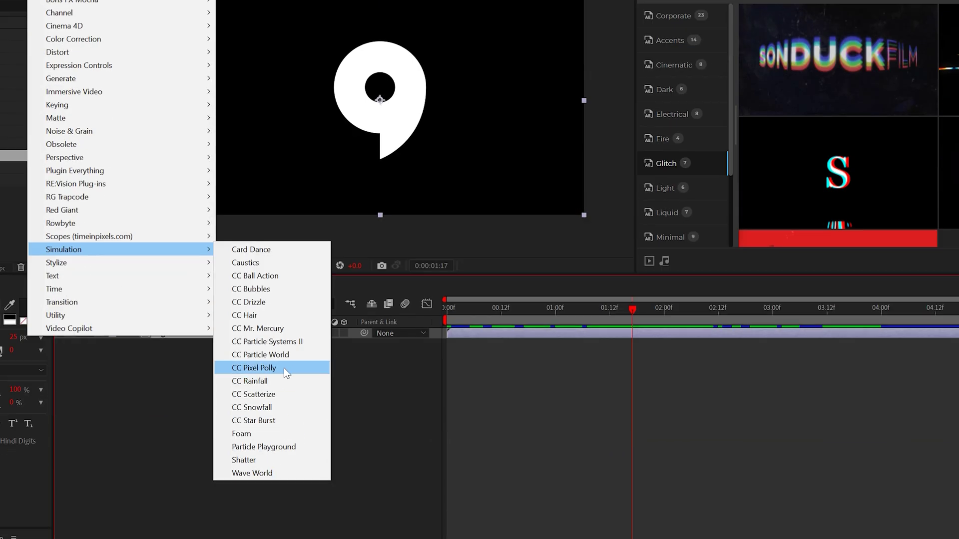
pyautogui.click(280, 492)
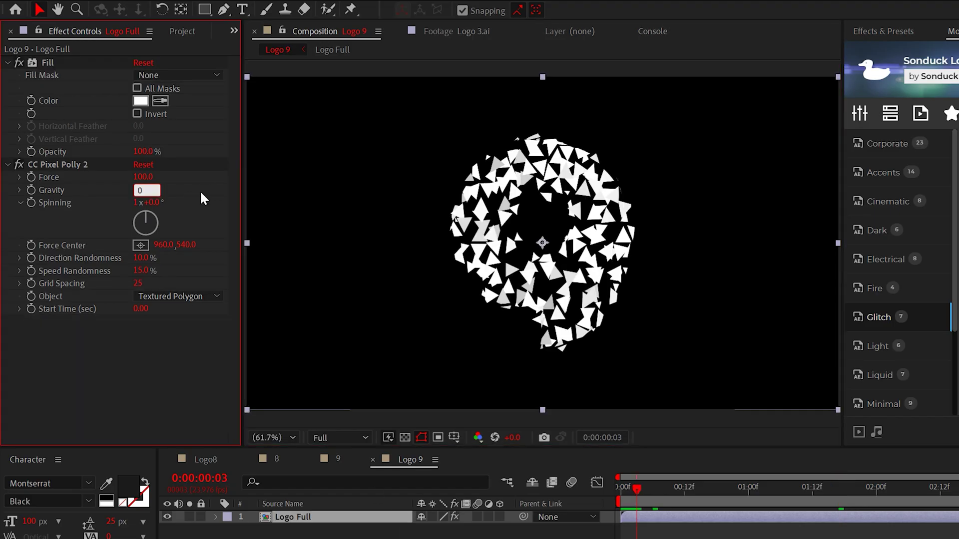
# Set CC Pixel Polly's Gravity to 0, Grid Spacing to 6 and Start Time to 4 seconds.
pyautogui.press('Return')
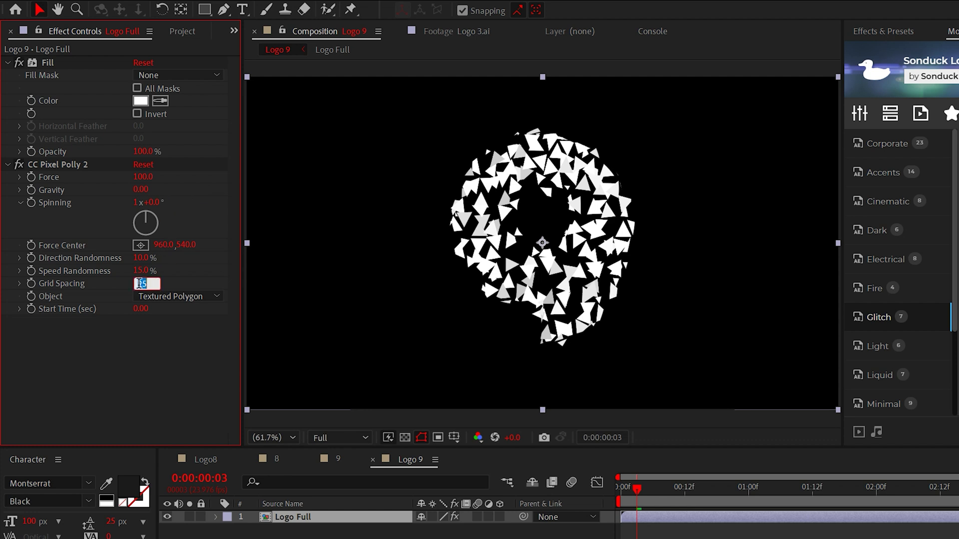
pyautogui.write('6')
pyautogui.press('Return')
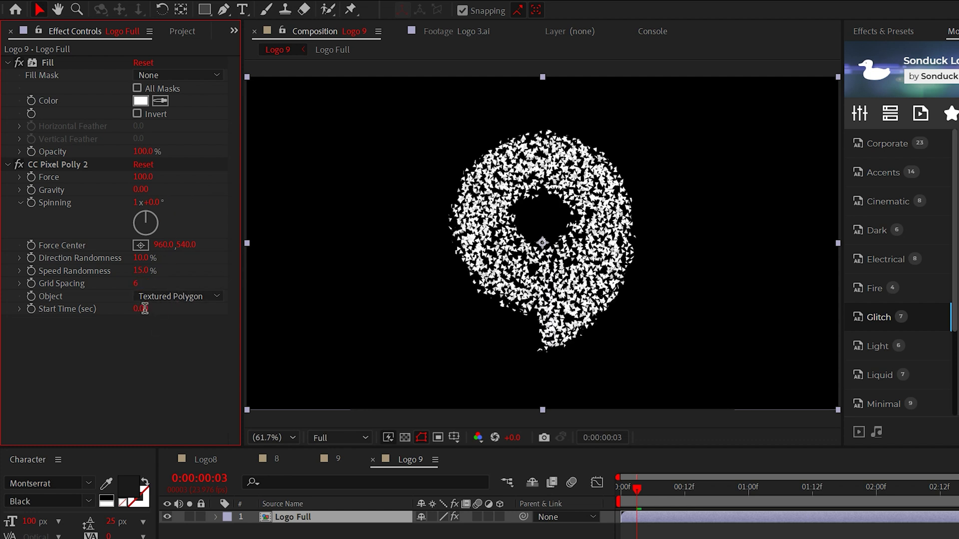
pyautogui.press('Return')
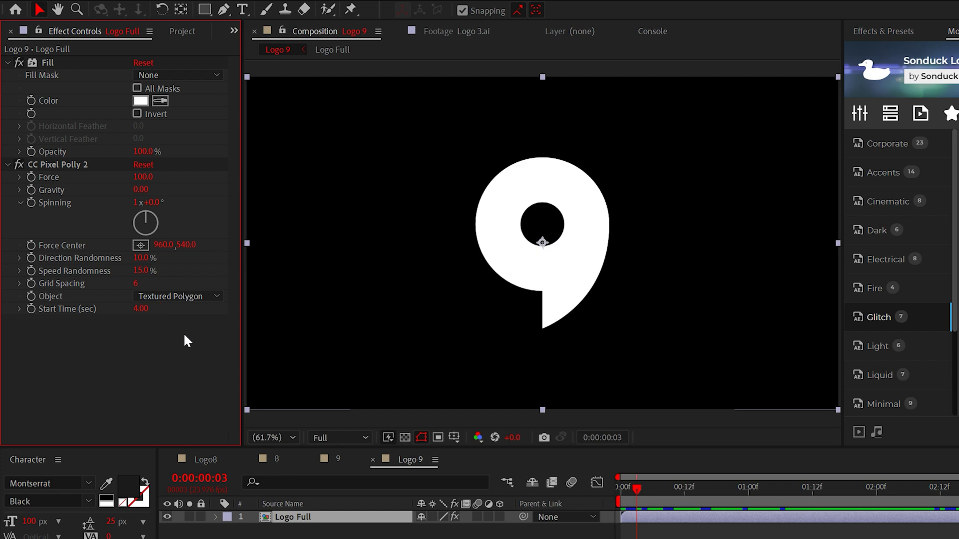
# Pre-compose the Logo Full layer with all attributes into a new composition named Poly.
pyautogui.click(299, 520)
pyautogui.click(113, 8)
pyautogui.click(150, 463)
pyautogui.write('P')
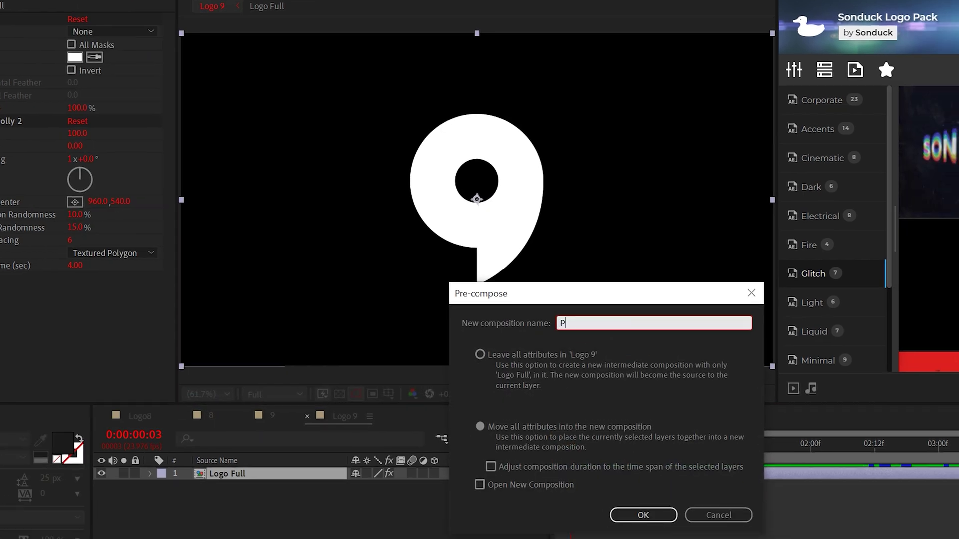
pyautogui.write('olly')
pyautogui.press('Return')
# Time-reverse the Poly layer, slide it earlier so it ends at about 0:00:05:11, and preview the animation.
pyautogui.rightClick(237, 473)
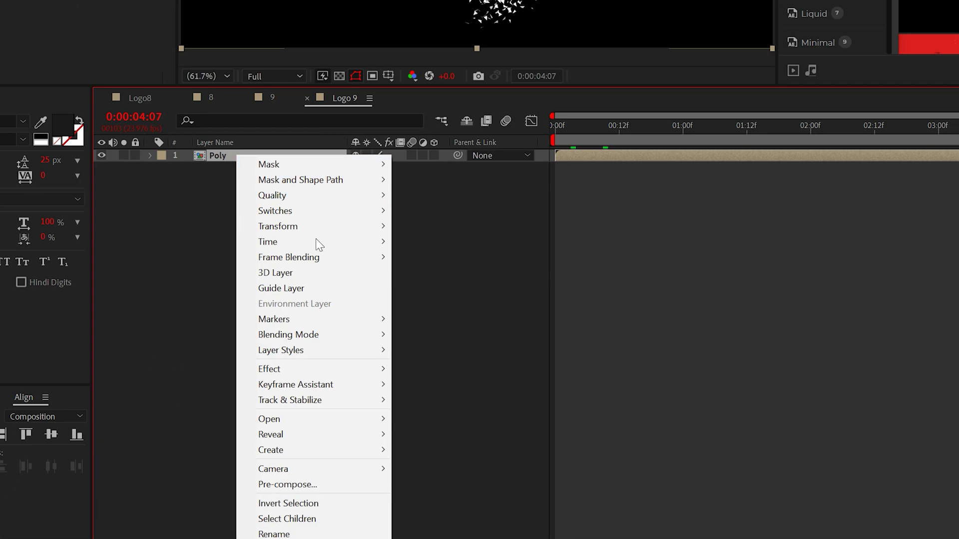
pyautogui.moveTo(310, 538)
pyautogui.click(463, 257)
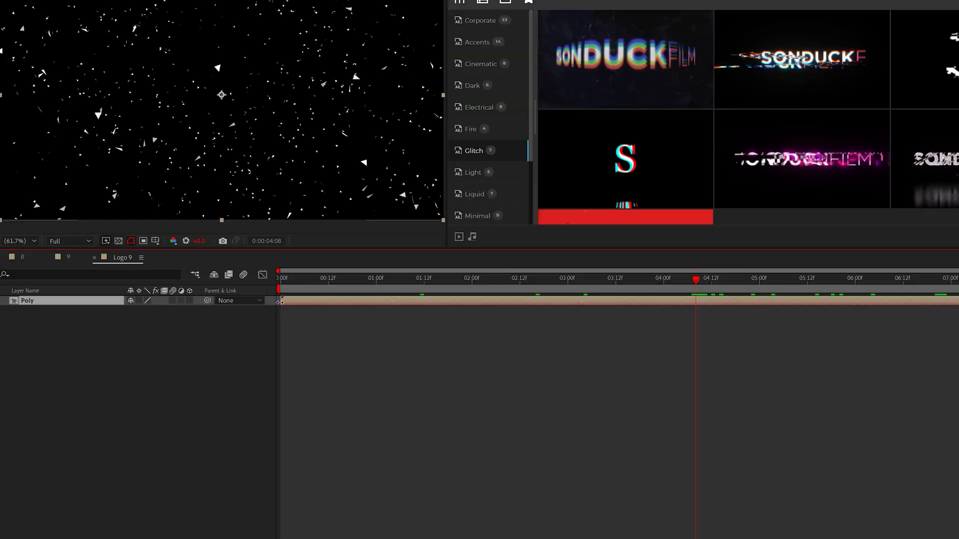
pyautogui.moveTo(281, 301); pyautogui.dragTo(713, 307)
pyautogui.moveTo(624, 307); pyautogui.dragTo(328, 307)
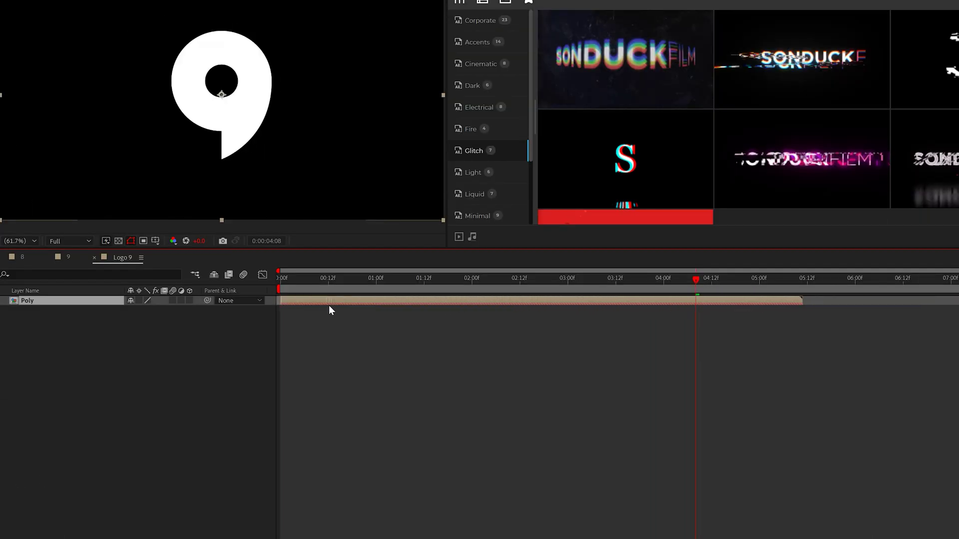
pyautogui.press('space')
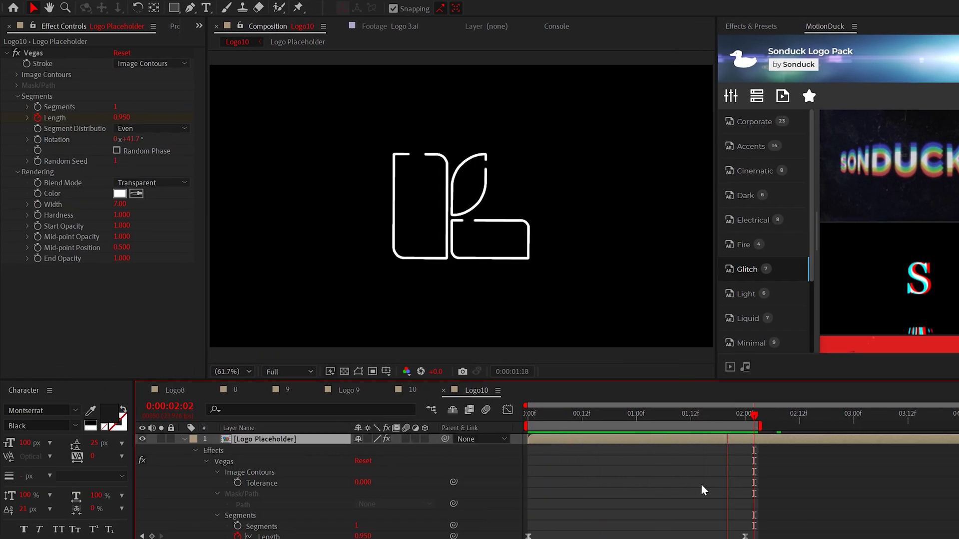
# Make the Logo Placeholder layer in Logo10 3D and add an index-based Position expression starting with x = value[0] + (index-1)*0;.
pyautogui.press('space')
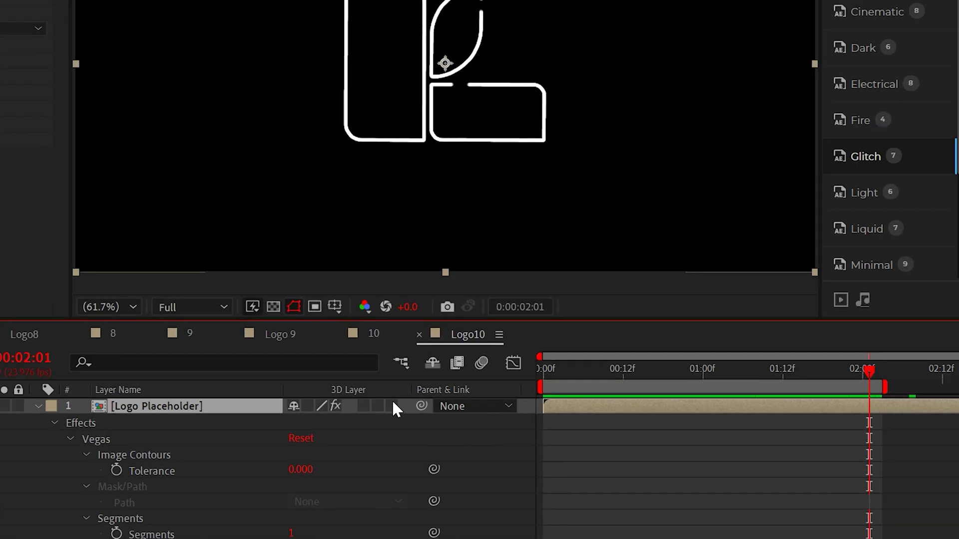
pyautogui.click(393, 404)
pyautogui.click(97, 473)
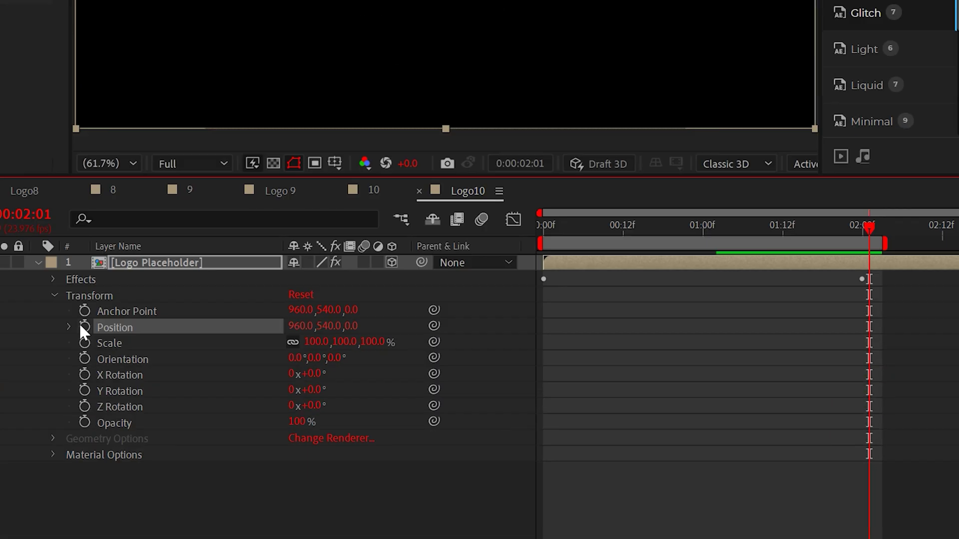
pyautogui.keyDown('alt'); pyautogui.click(84, 470); pyautogui.keyUp('alt')
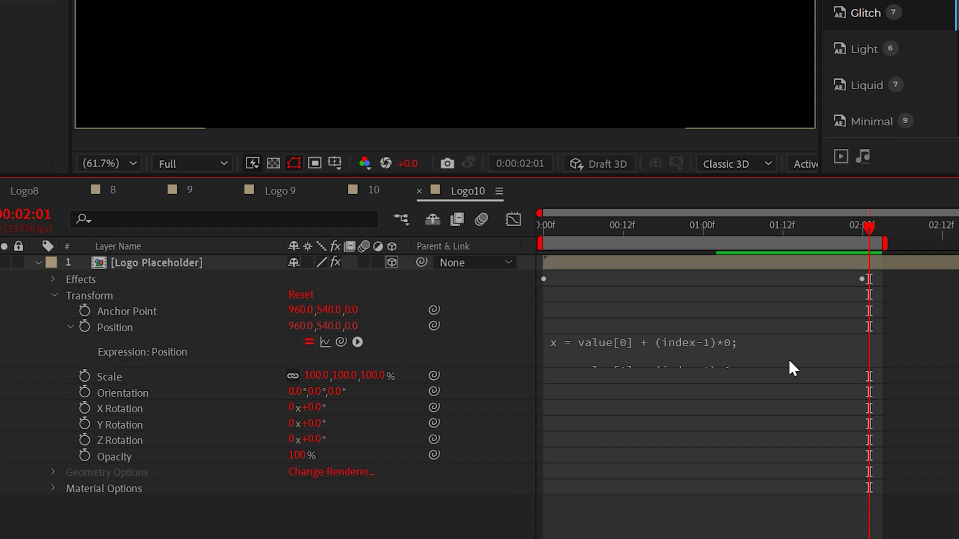
pyautogui.click(788, 358)
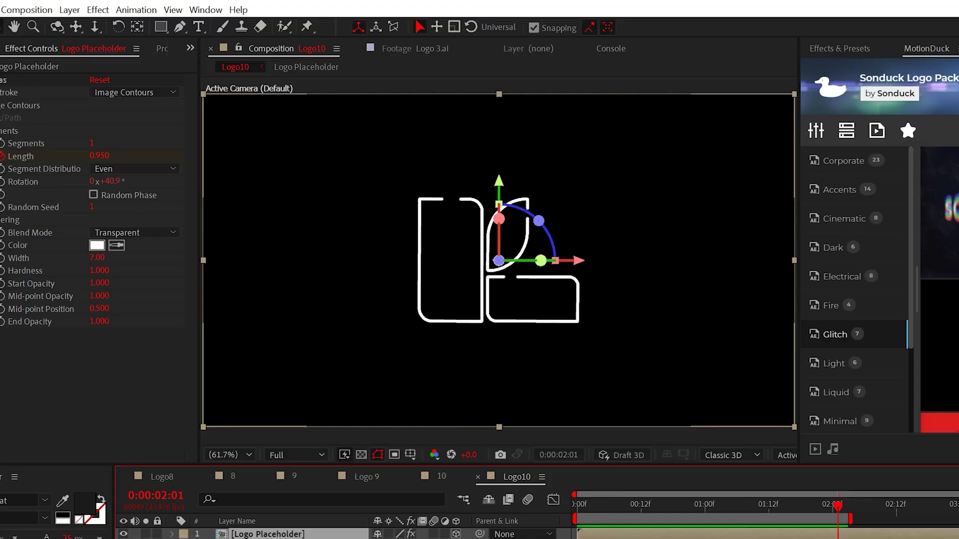
# Apply a Fill effect with a light grey colour to the lower Logo Placeholder copy.
pyautogui.click(98, 9)
pyautogui.moveTo(150, 231)
pyautogui.click(339, 466)
pyautogui.click(97, 372)
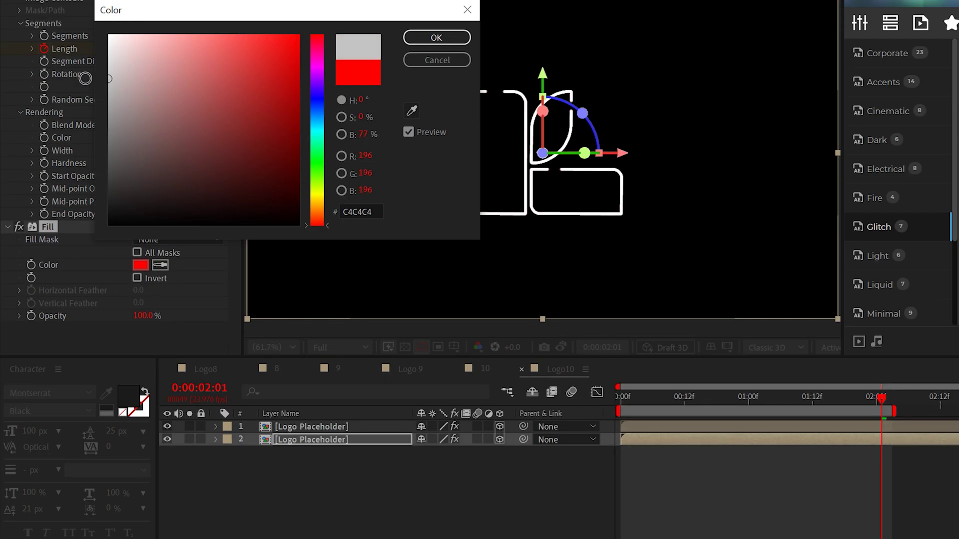
pyautogui.press('Return')
# Duplicate the grey-filled Logo Placeholder layer eleven times to stack up the logo's depth.
pyautogui.hotkey('ctrl', 'd')
pyautogui.hotkey('ctrl', 'd')
pyautogui.hotkey('ctrl', 'd')
pyautogui.hotkey('ctrl', 'd')
pyautogui.hotkey('ctrl', 'd')
pyautogui.hotkey('ctrl', 'd')
pyautogui.hotkey('ctrl', 'd')
pyautogui.hotkey('ctrl', 'd')
pyautogui.hotkey('ctrl', 'd')
pyautogui.hotkey('ctrl', 'd')
pyautogui.hotkey('ctrl', 'd')
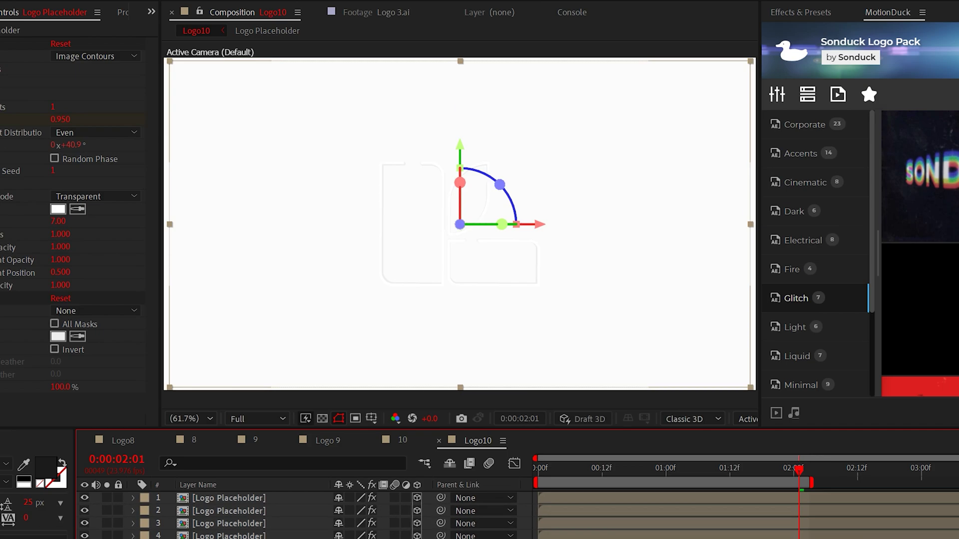
# Add a camera, orbit it for an angled view of the stacked logo, and preview the animation from the first frame.
pyautogui.click(31, 13)
pyautogui.moveTo(106, 36)
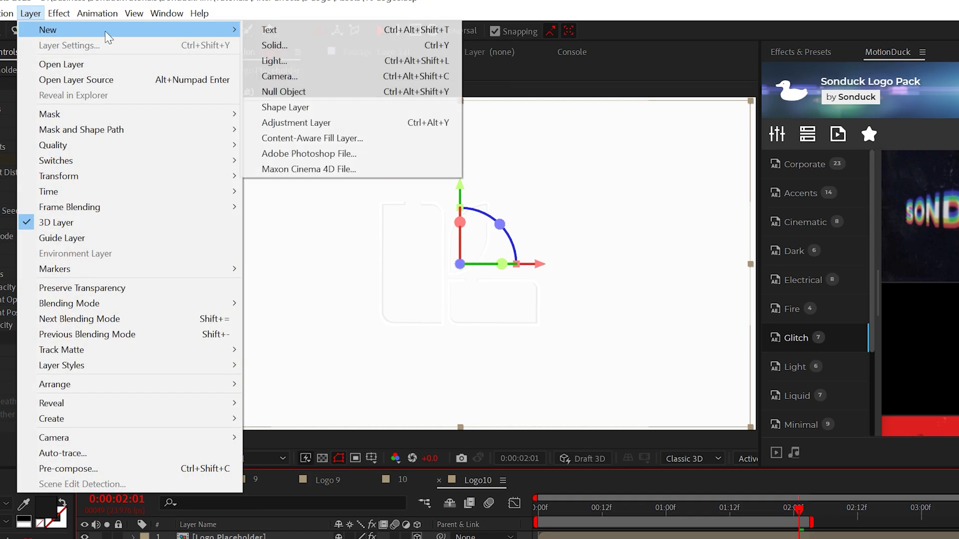
pyautogui.click(291, 77)
pyautogui.press('Return')
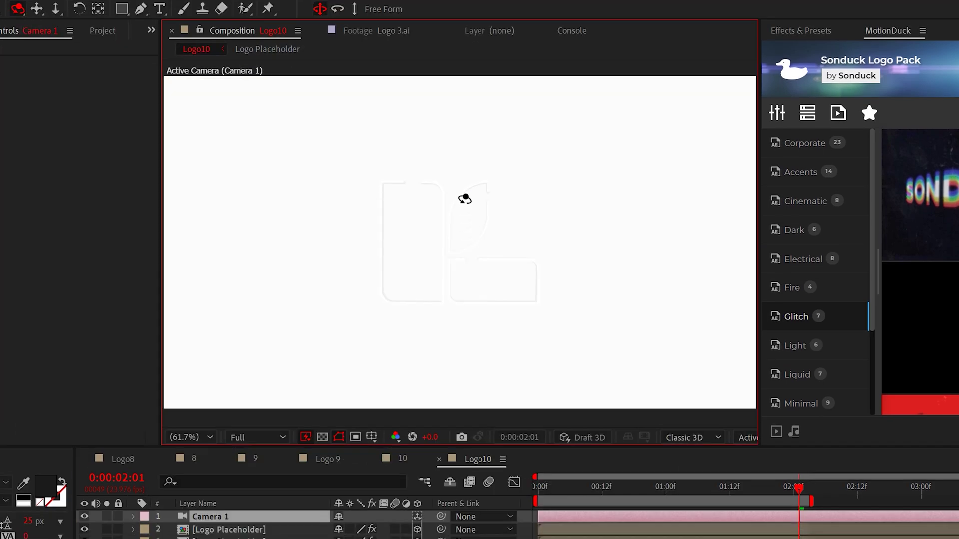
pyautogui.moveTo(472, 154); pyautogui.dragTo(469, 167)
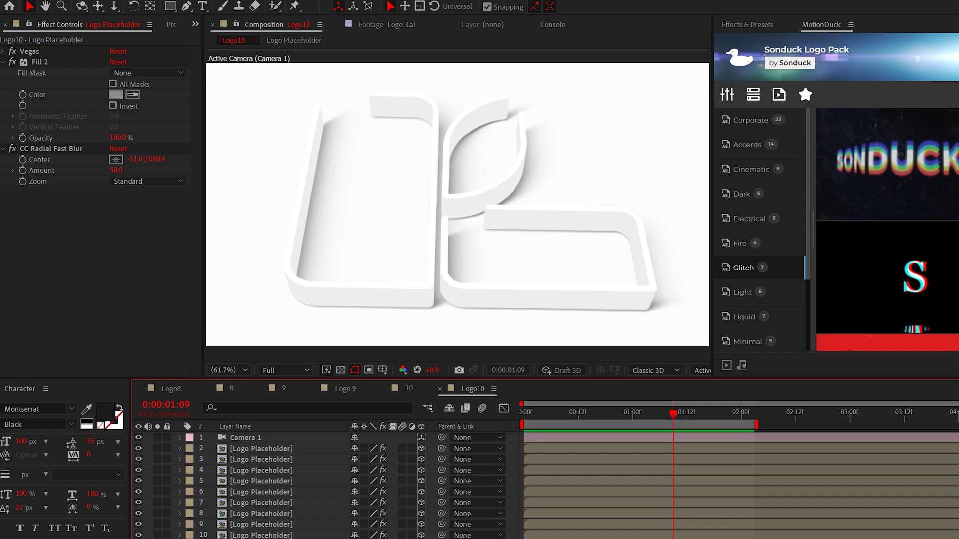
pyautogui.click(523, 415)
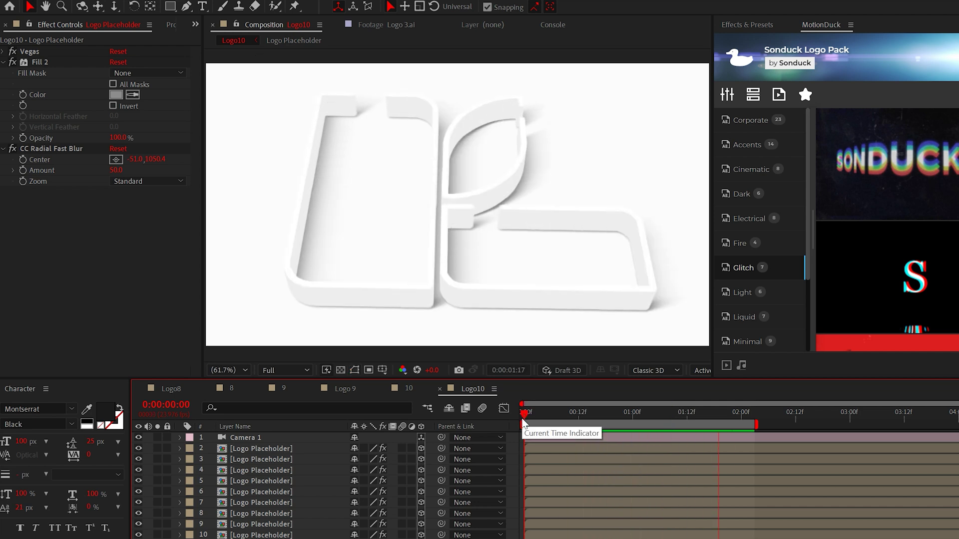
pyautogui.press('space')
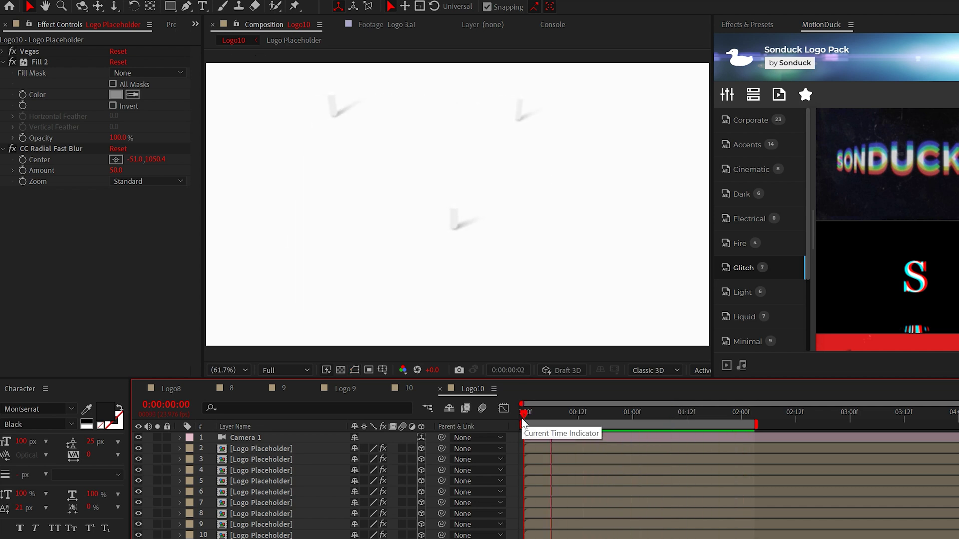